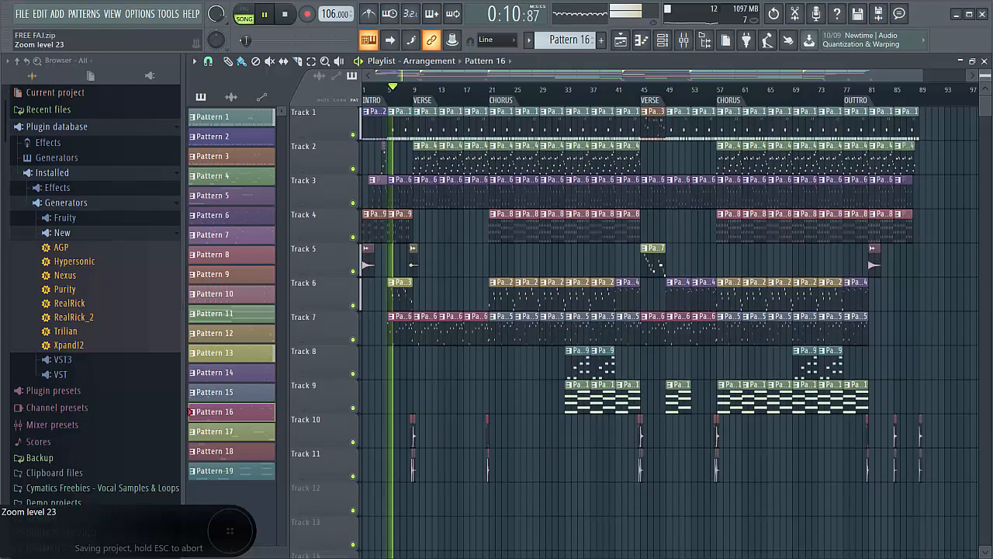
# - Review the full song arrangement in the playlist from intro to outro during playback, and stop the playback at the end
pyautogui.moveTo(984, 75)
pyautogui.mouseDown()
pyautogui.moveTo(985, 57)
pyautogui.moveTo(984, 74)
pyautogui.mouseUp()
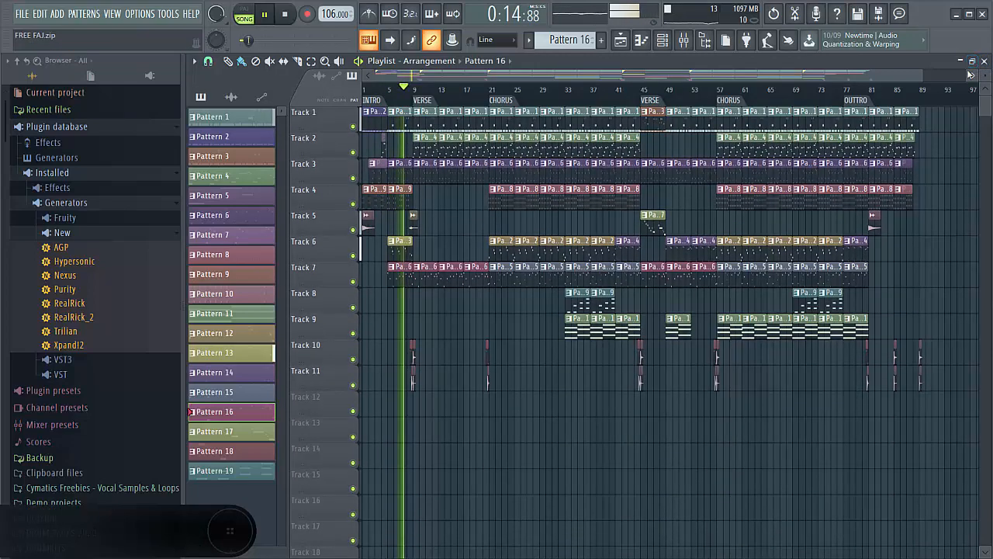
pyautogui.moveTo(923, 72)
pyautogui.mouseDown()
pyautogui.moveTo(484, 72)
pyautogui.moveTo(803, 74)
pyautogui.moveTo(918, 90)
pyautogui.mouseUp()
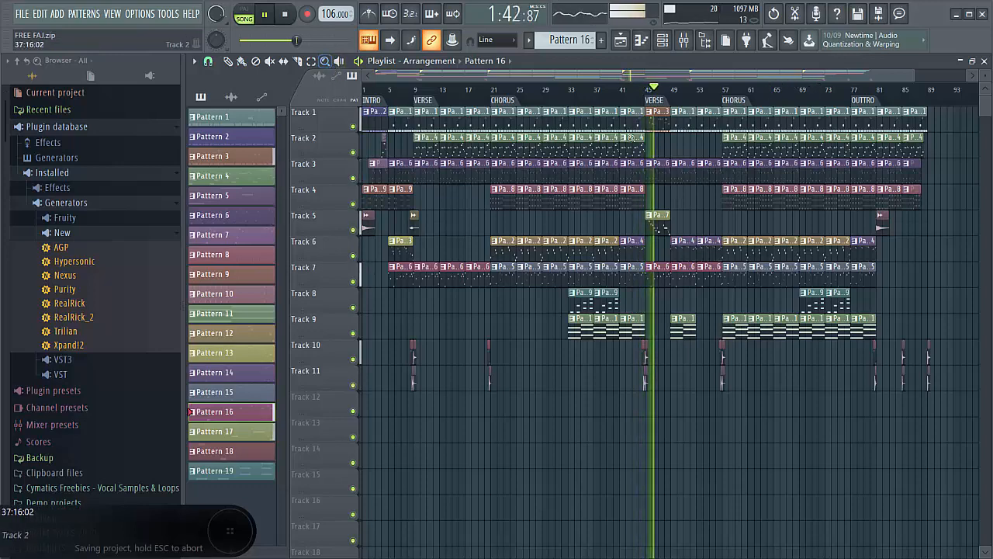
pyautogui.moveTo(634, 122); pyautogui.dragTo(714, 332)
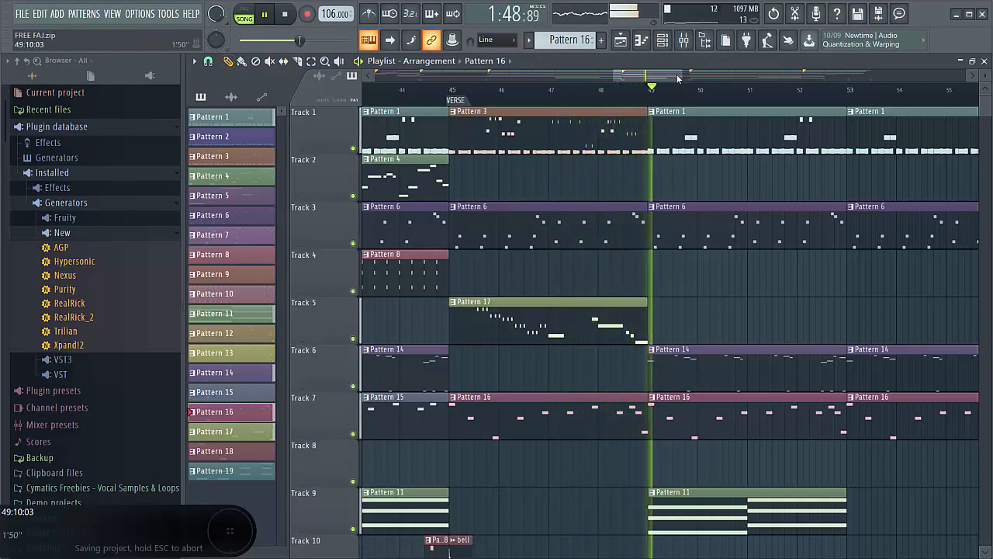
pyautogui.moveTo(677, 79); pyautogui.dragTo(890, 78)
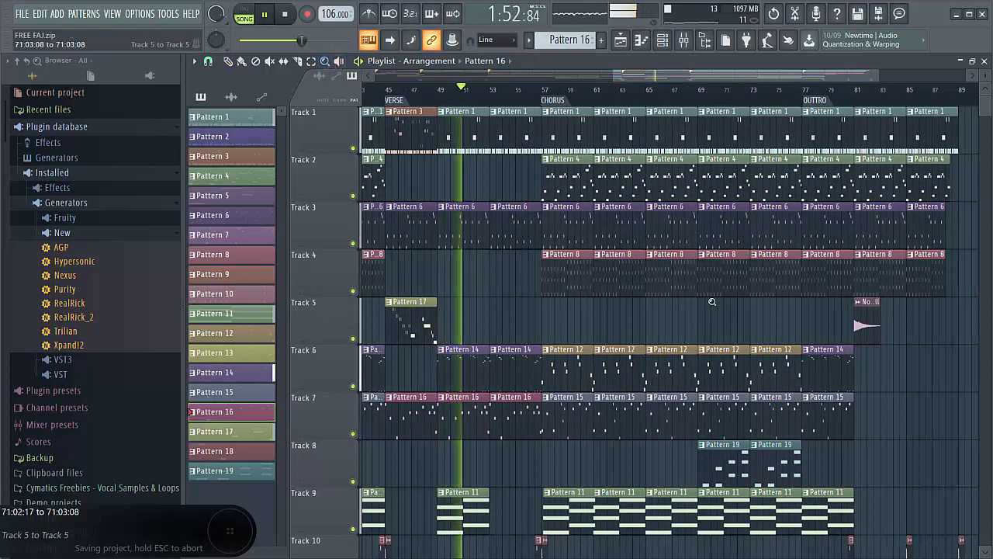
pyautogui.rightClick(712, 301)
pyautogui.click(228, 61)
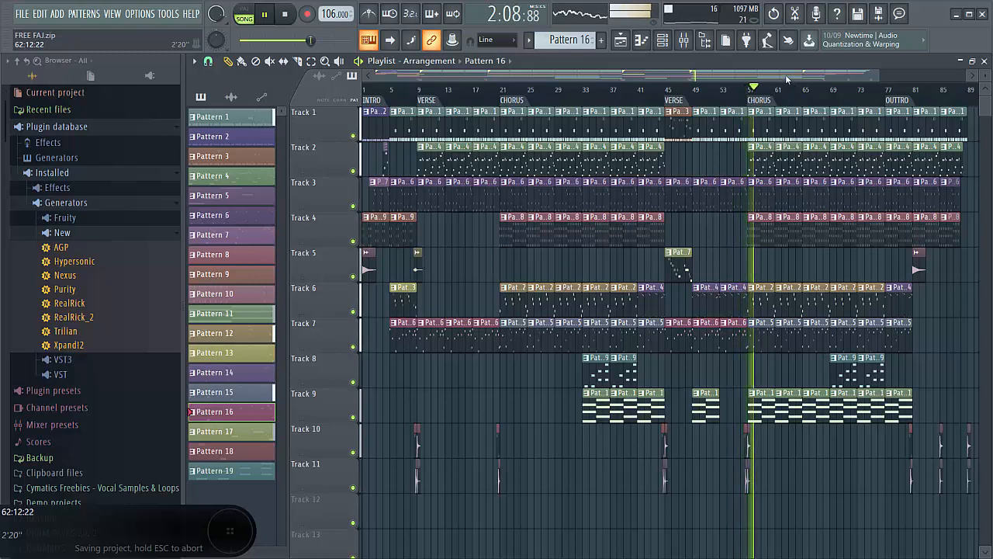
pyautogui.press('space')
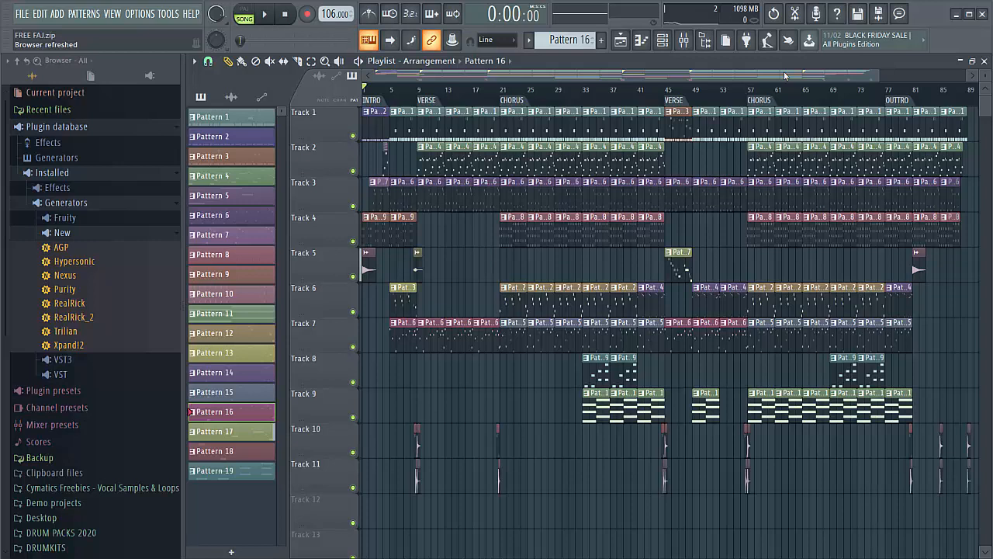
# - Examine the intro and first verse in the playlist, and show Pattern 1's percussion channels in the channel rack
pyautogui.hotkey('ctrl', 's')
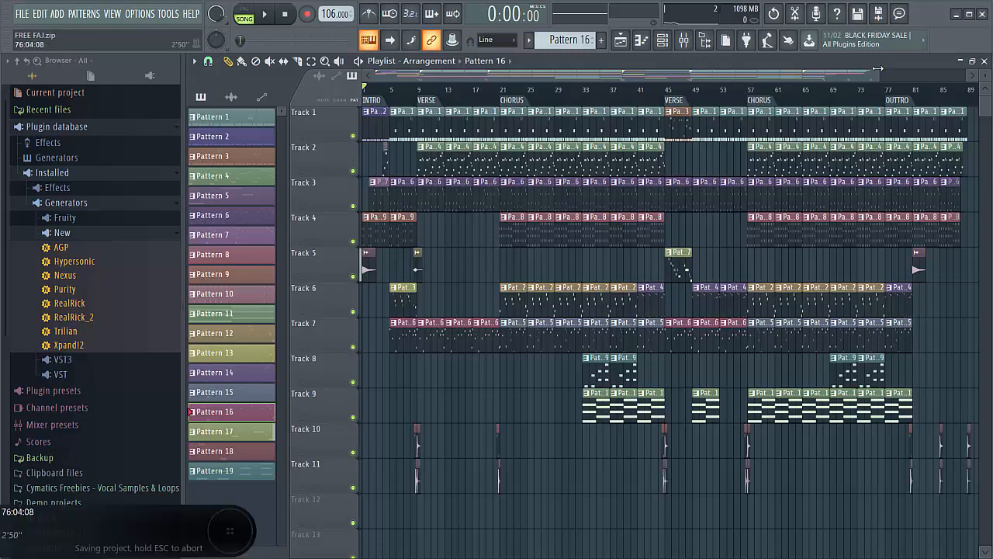
pyautogui.moveTo(881, 72); pyautogui.dragTo(496, 79)
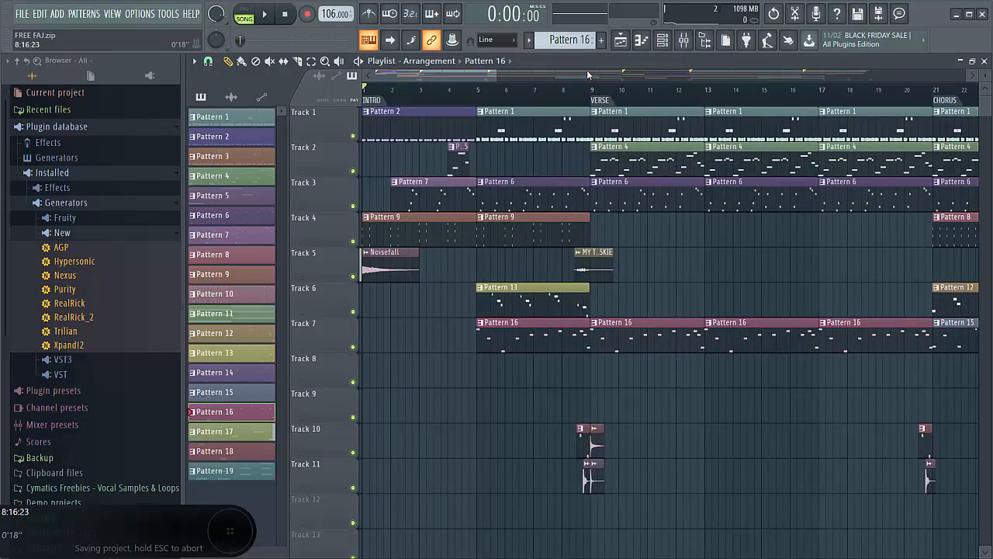
pyautogui.press('F1')
pyautogui.moveTo(565, 40); pyautogui.dragTo(565, 70)
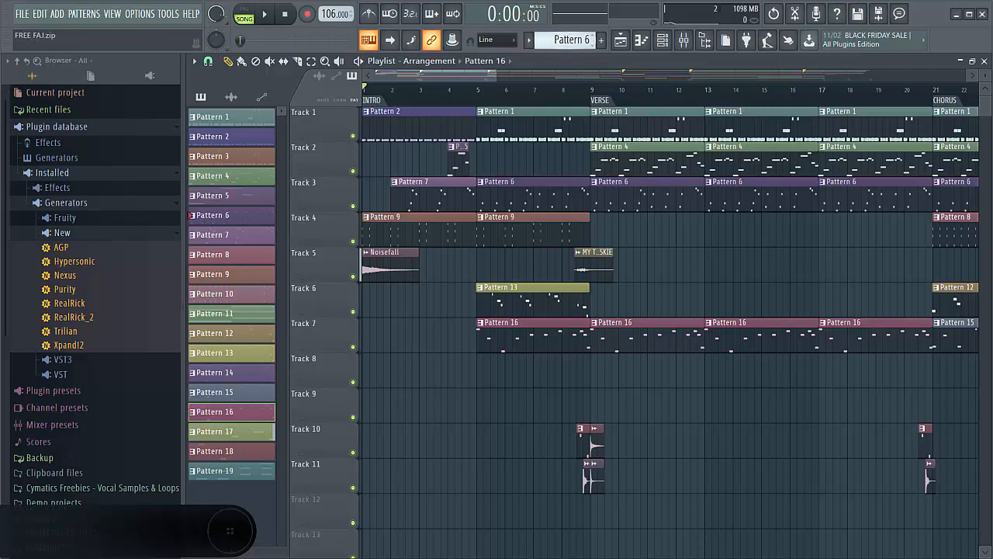
pyautogui.click(662, 40)
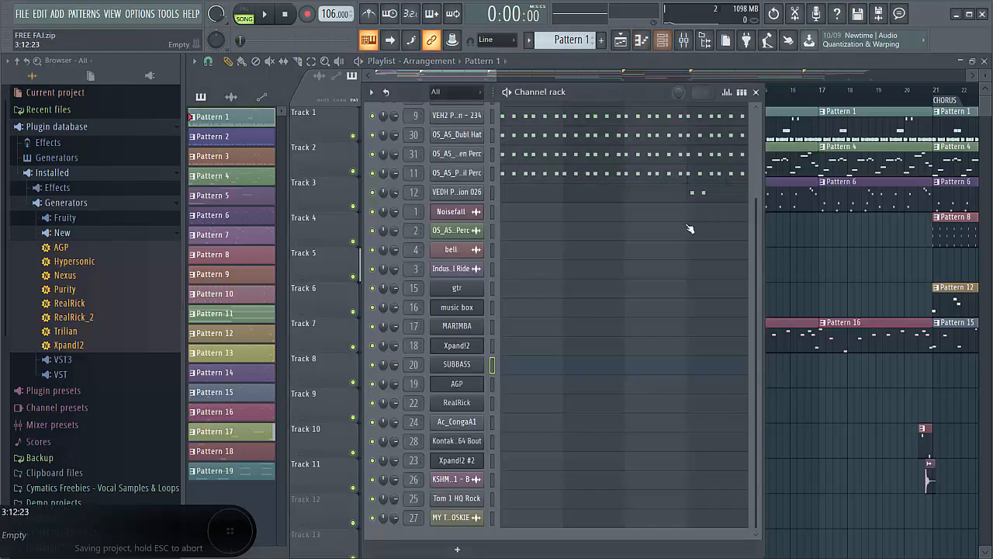
pyautogui.scroll(1, 719, 235)
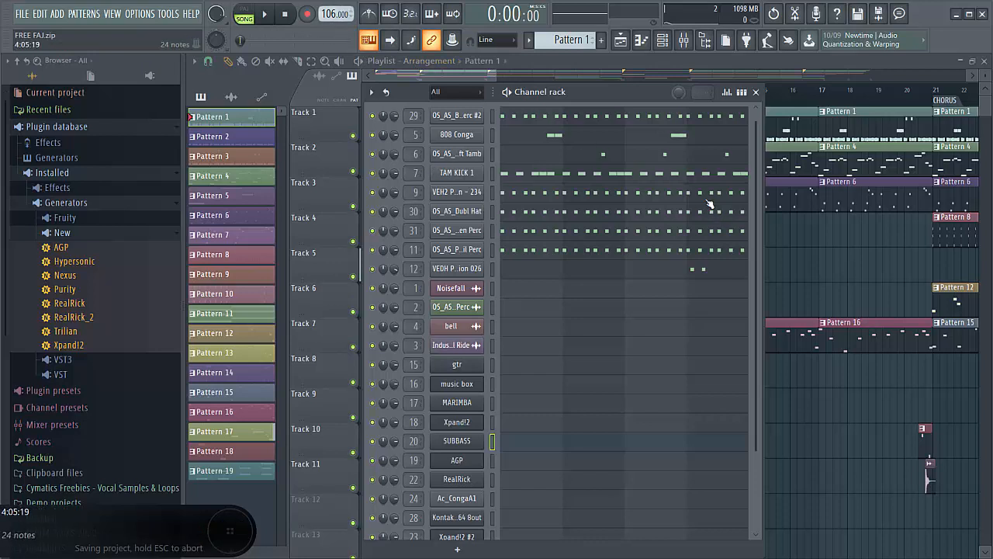
pyautogui.hotkey('ctrl', 's')
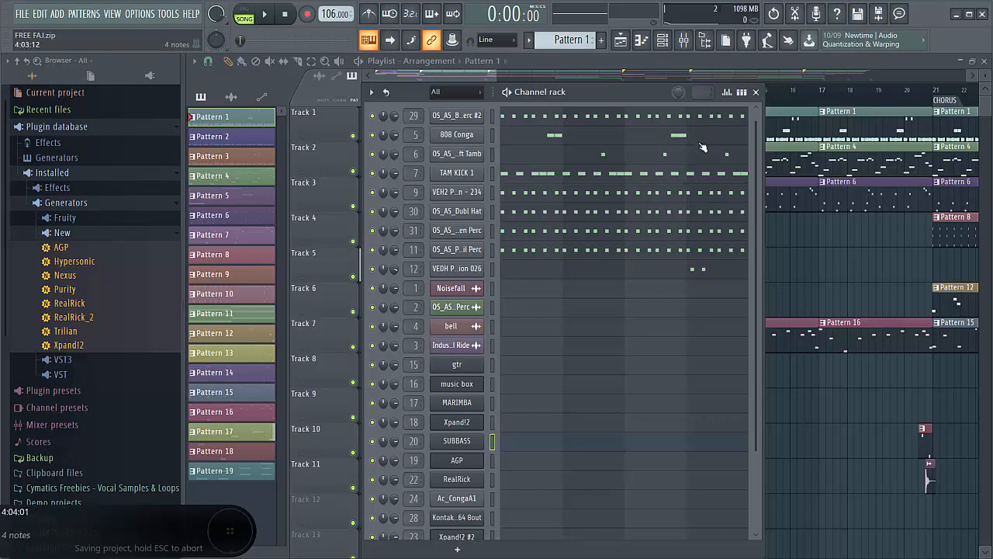
# - Switch playback to pattern mode and audition all of Pattern 1, followed by the OS_AS_Bottle Perc #2 channel on its own
pyautogui.click(244, 14)
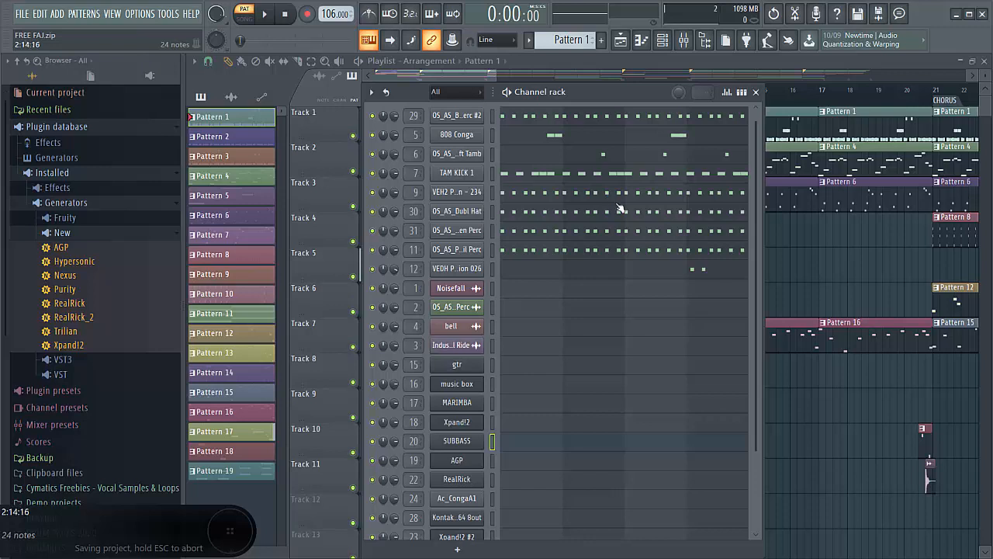
pyautogui.press('space')
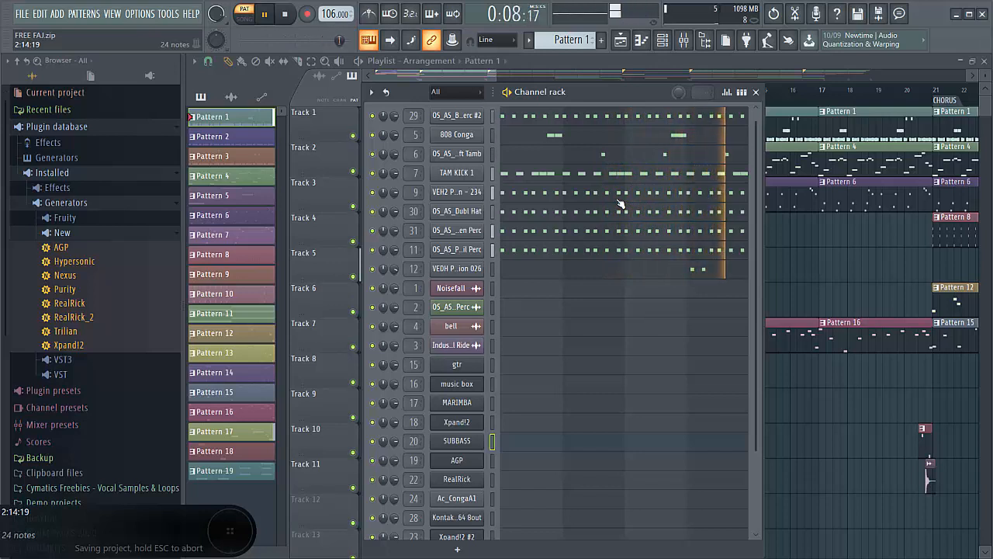
pyautogui.press('space')
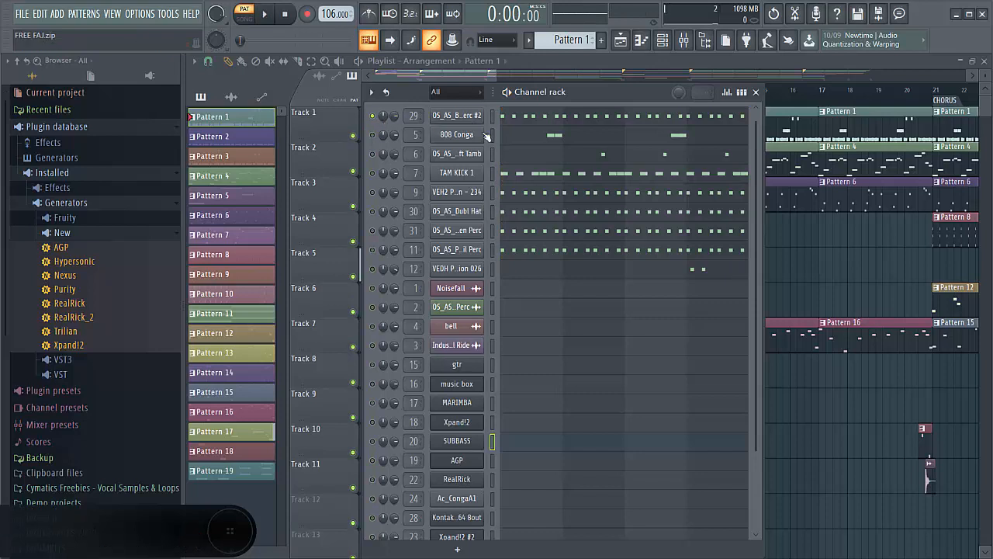
pyautogui.press('space')
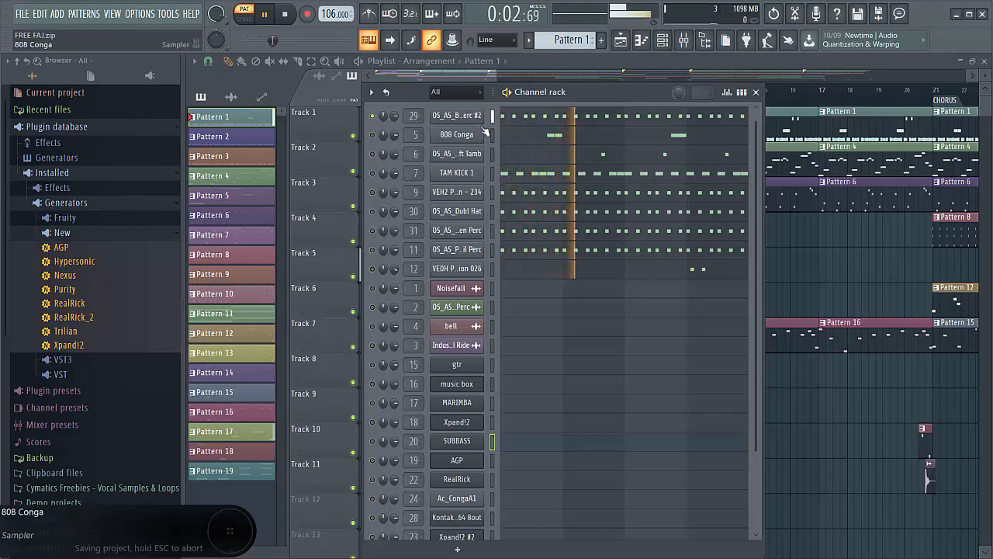
# - Solo the 808 Conga channel and audition its notes in the piano roll
pyautogui.rightClick(373, 136)
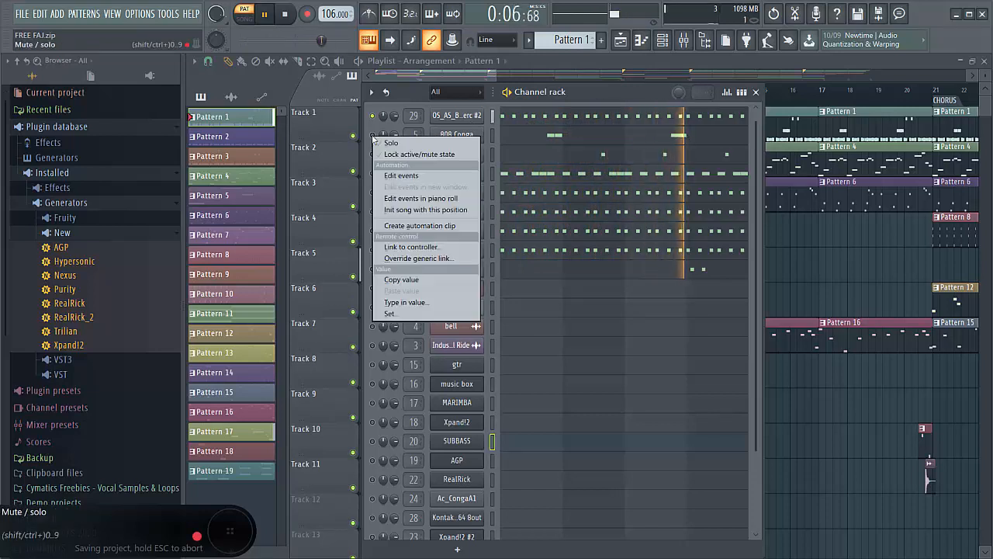
pyautogui.click(384, 143)
pyautogui.press('space')
pyautogui.click(561, 136)
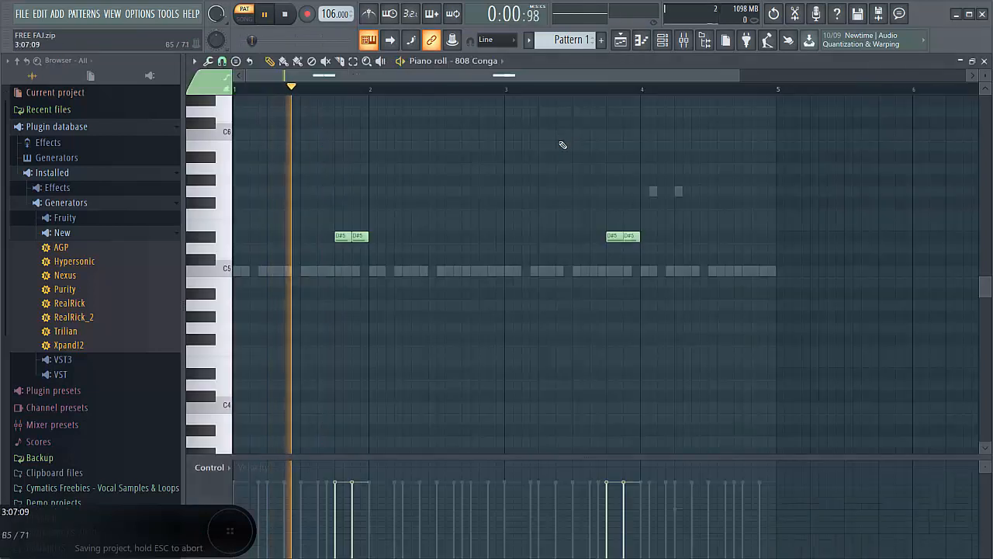
pyautogui.click(662, 42)
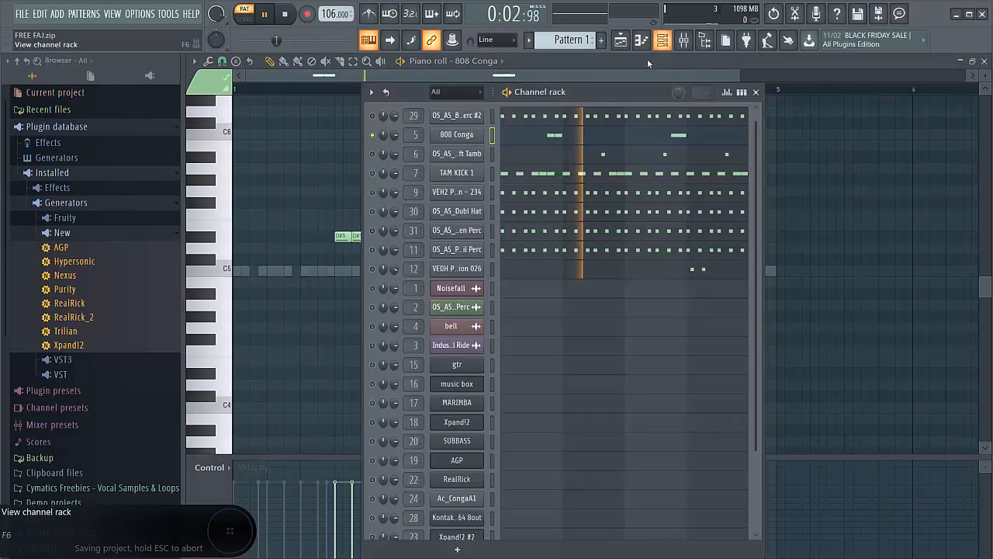
pyautogui.press('space')
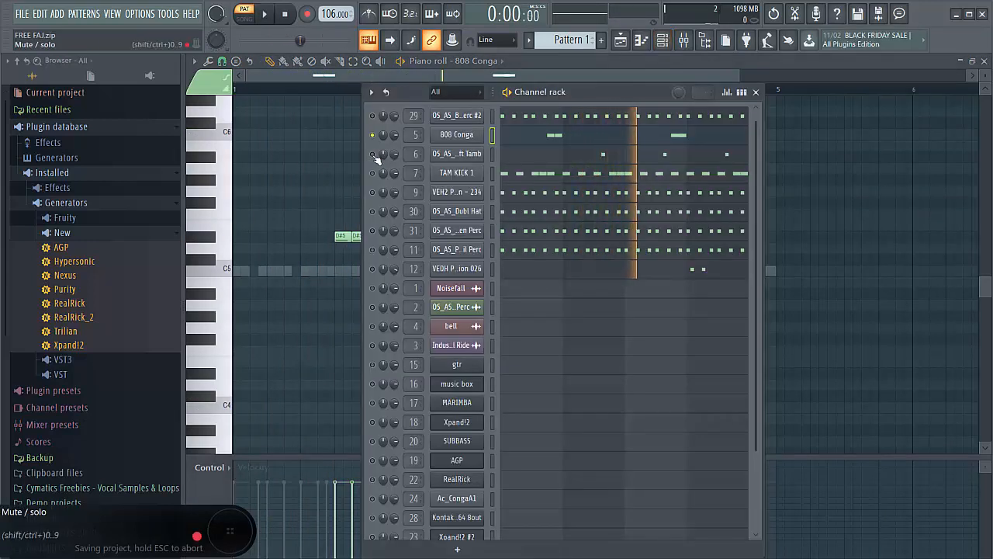
# - Check the OS_AS_Gift Tamb sampler settings and audition the soloed channel with its notes in the piano roll
pyautogui.click(458, 154)
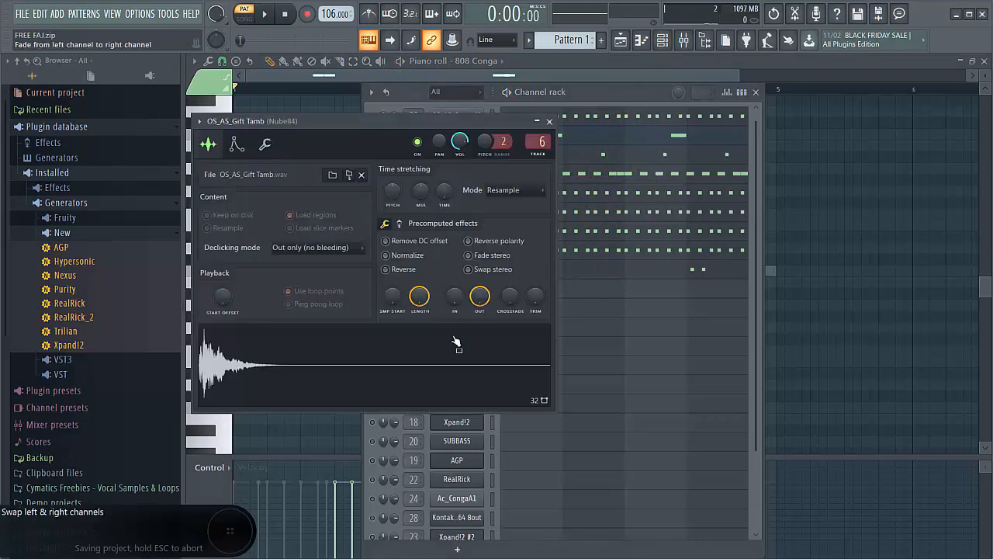
pyautogui.click(550, 122)
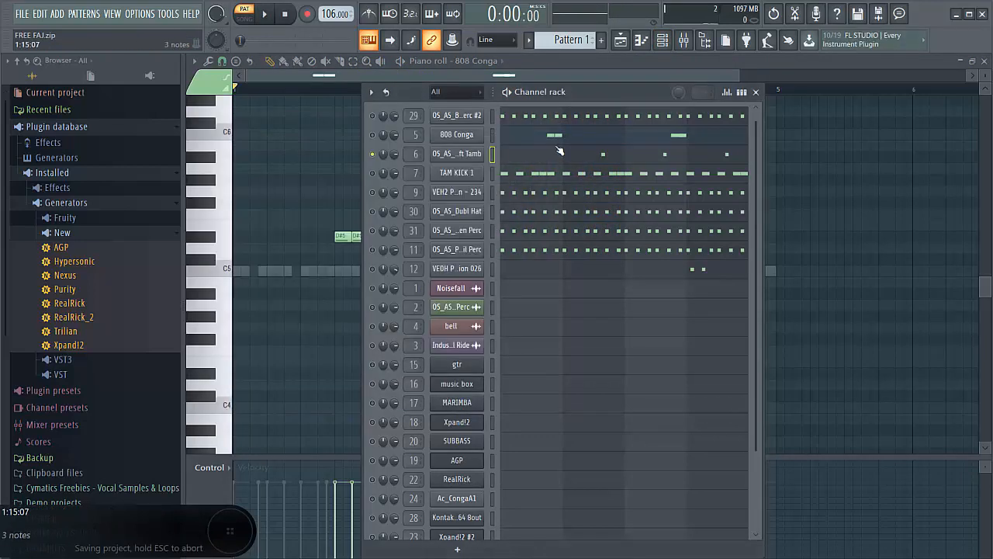
pyautogui.click(557, 138)
pyautogui.click(556, 137)
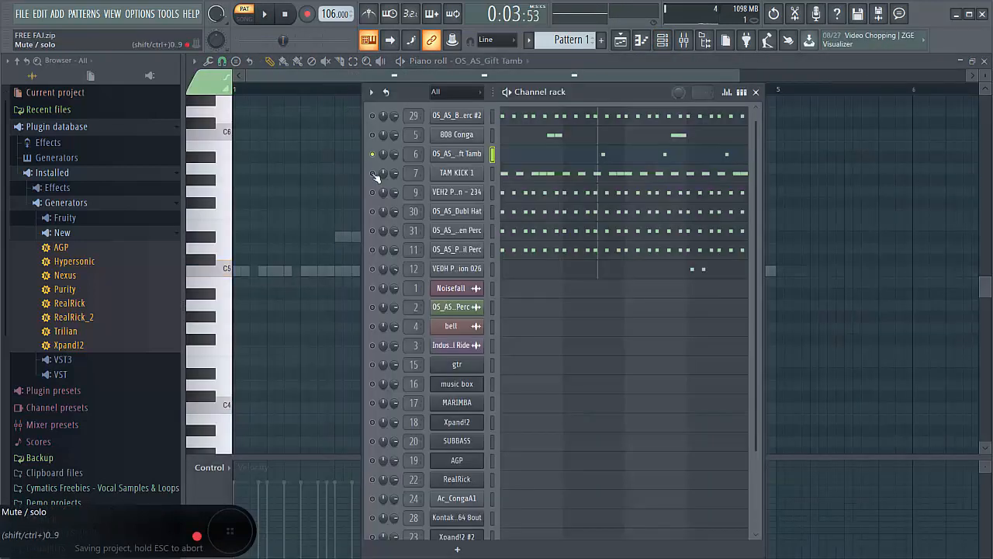
# - Solo the TAM KICK 1 channel and audition its notes in the piano roll
pyautogui.rightClick(374, 175)
pyautogui.press('Escape')
pyautogui.click(519, 173)
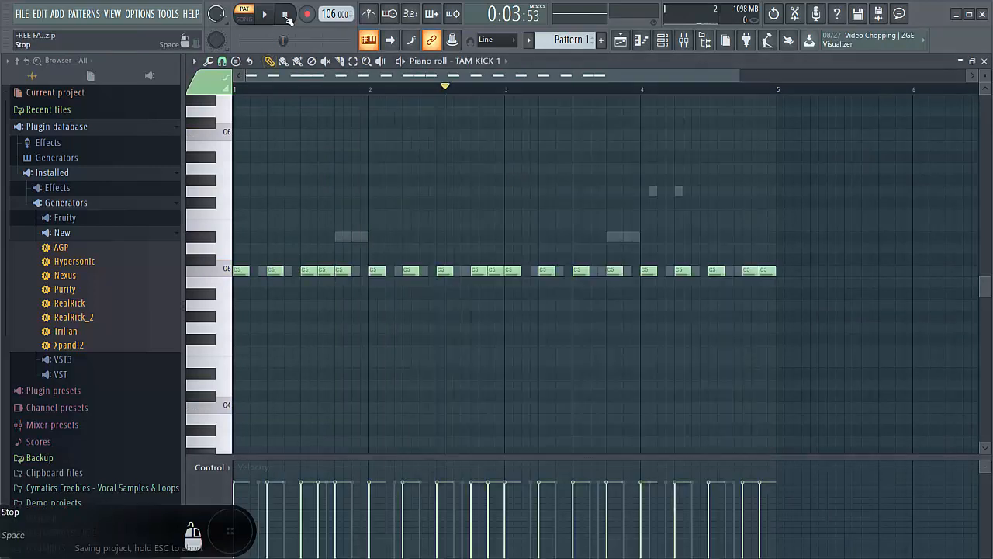
pyautogui.click(286, 15)
pyautogui.press('space')
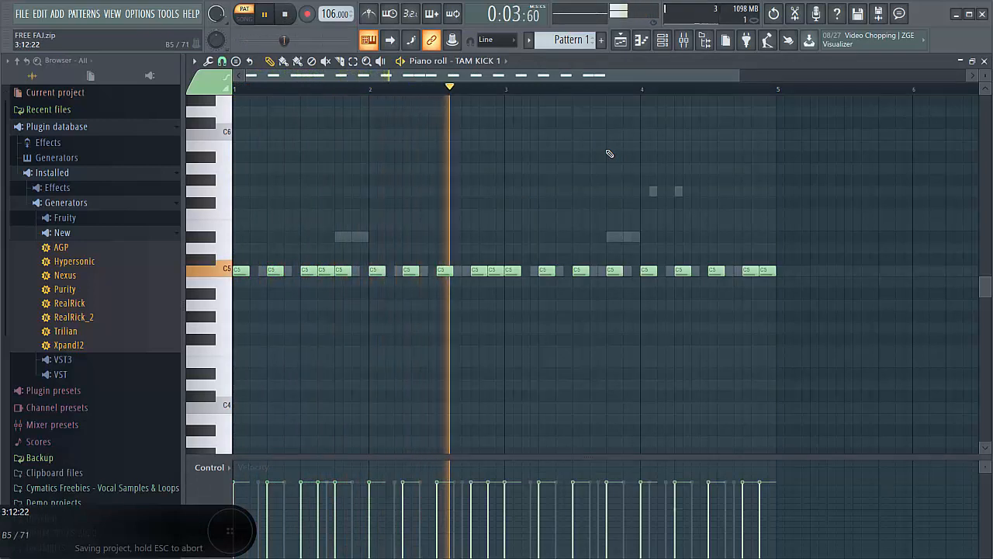
pyautogui.press('space')
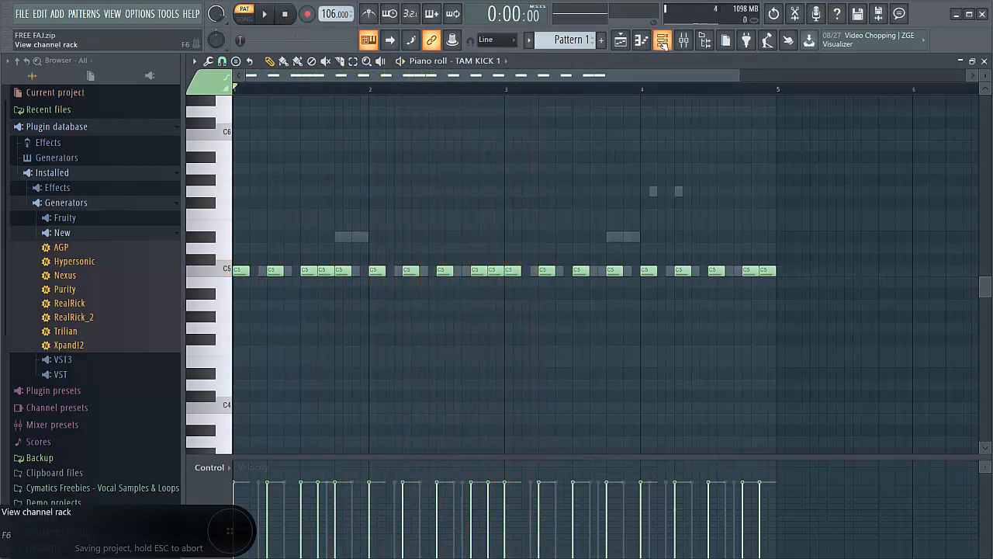
# - Solo the VEH2 Percussion - 234 channel, audition its notes in the piano roll, and return to the channel rack
pyautogui.click(662, 41)
pyautogui.rightClick(373, 192)
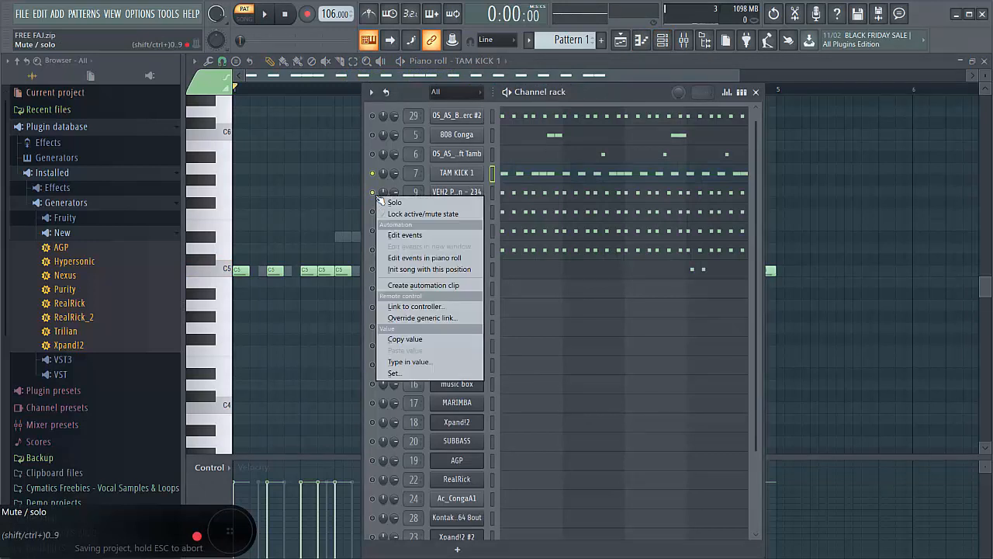
pyautogui.click(394, 202)
pyautogui.click(514, 198)
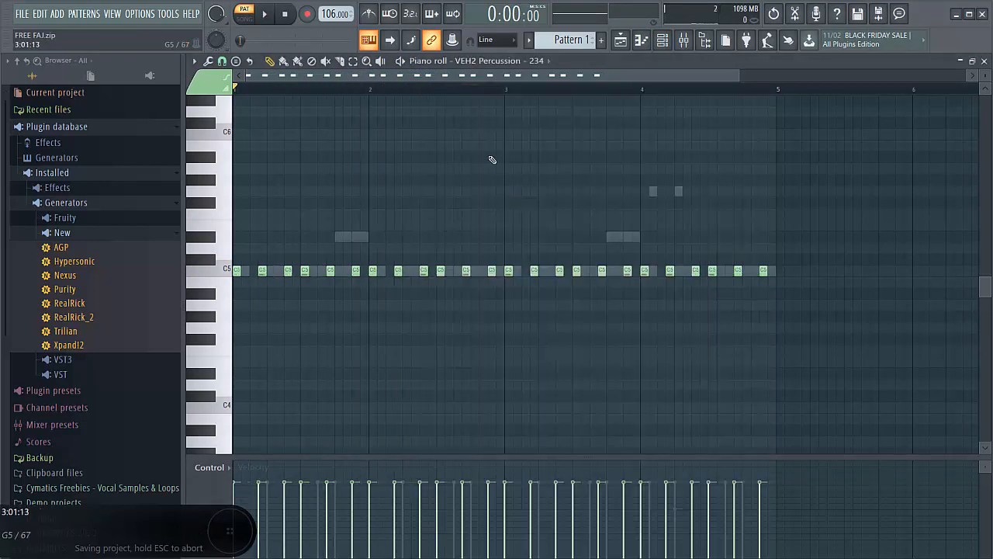
pyautogui.press('space')
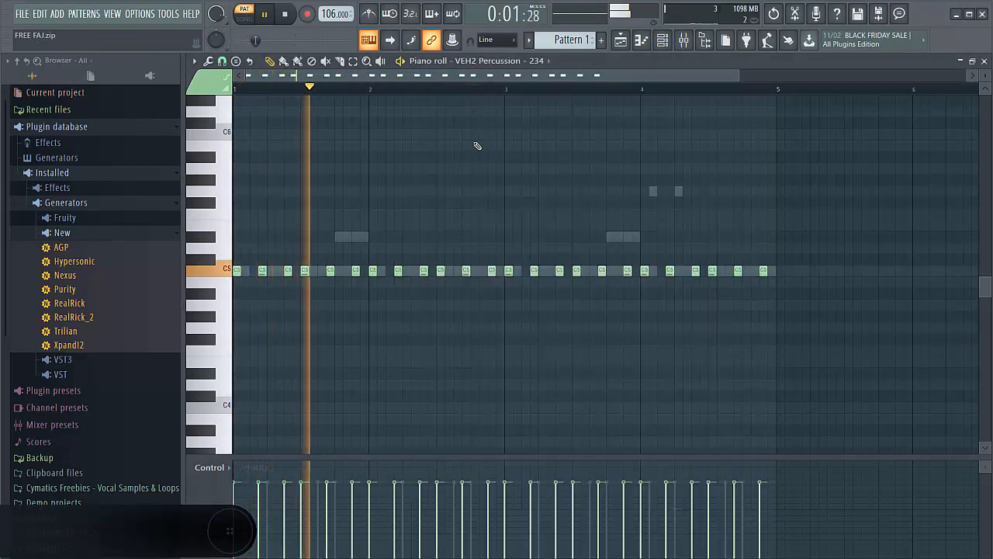
pyautogui.click(663, 40)
pyautogui.press('space')
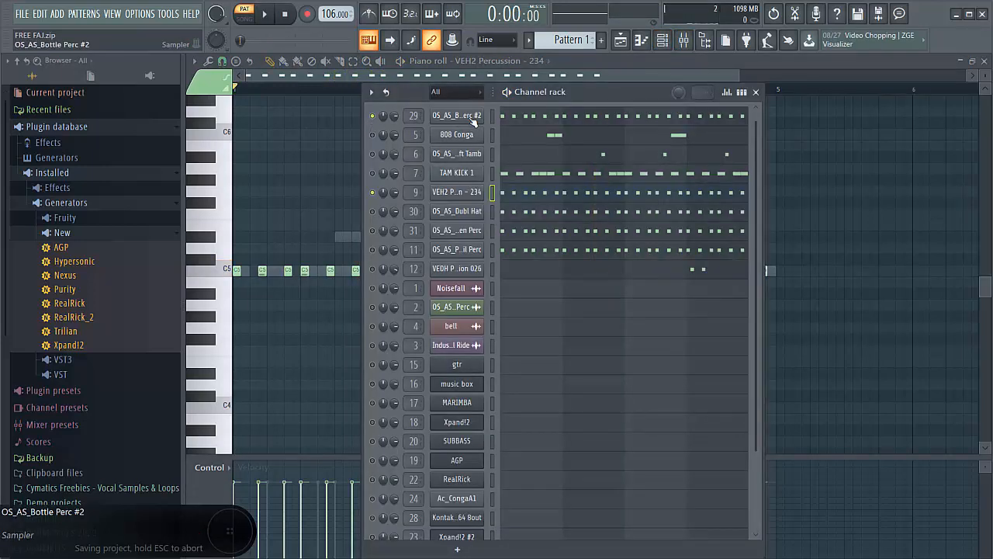
# - Audition OS_AS_Bottle Perc #2 together with VEH2 Percussion - 234, and repeat with OS_AS_Dubl Hat added
pyautogui.press('space')
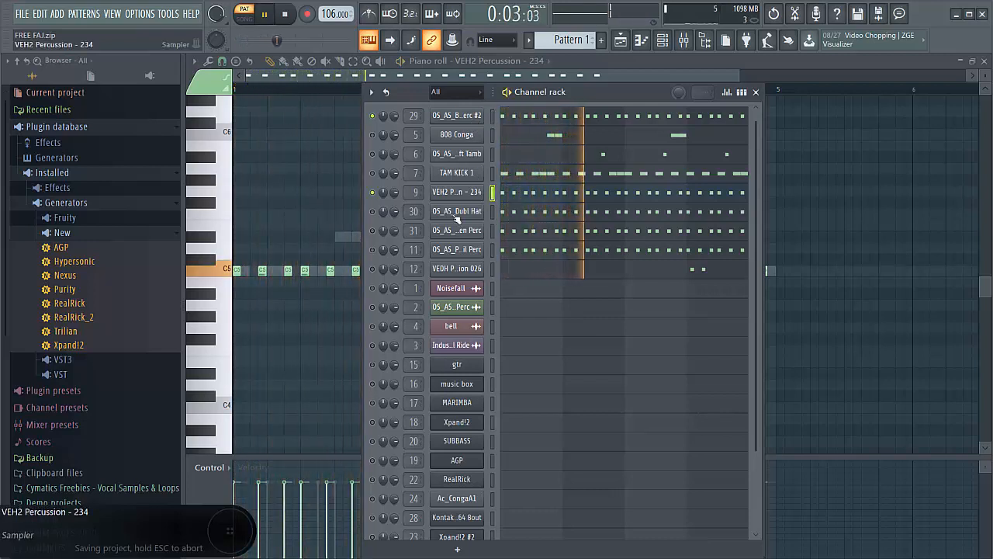
pyautogui.press('space')
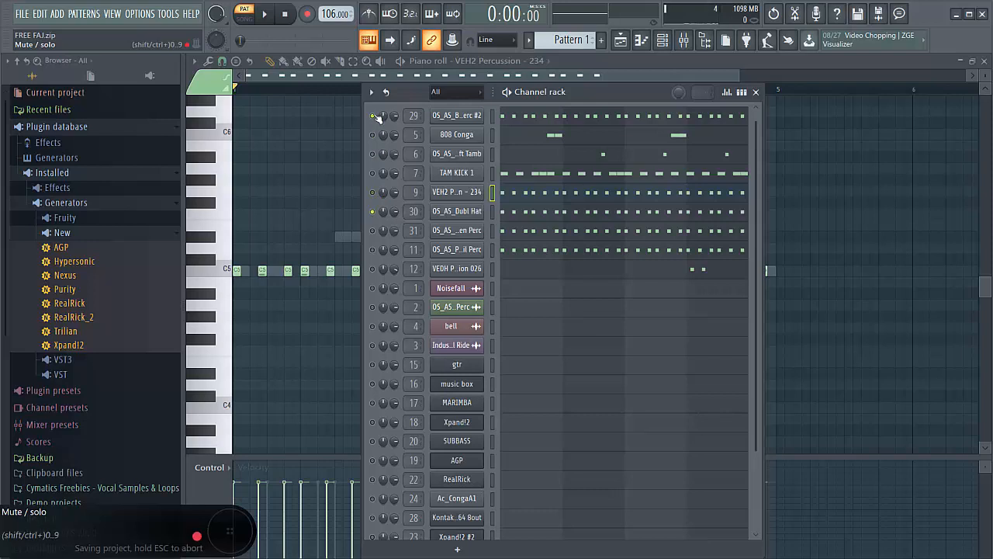
pyautogui.press('space')
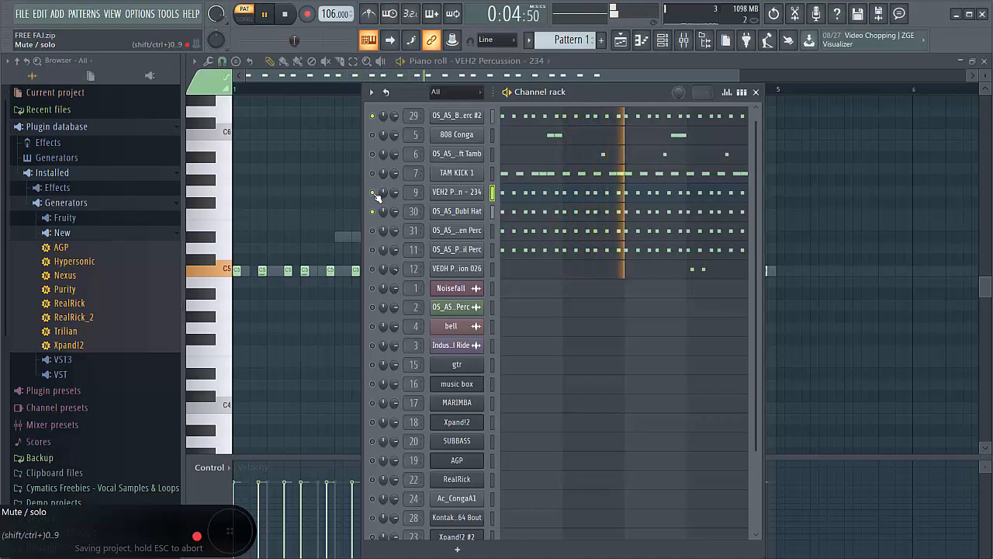
pyautogui.press('space')
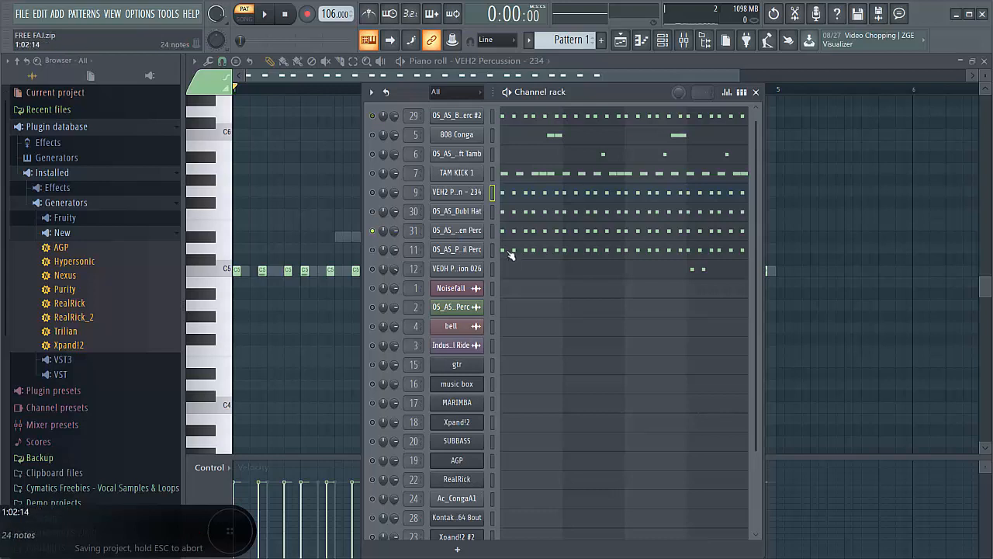
# - Audition the soloed OS_AS_Wooden Perc channel and check its sampler settings
pyautogui.press('space')
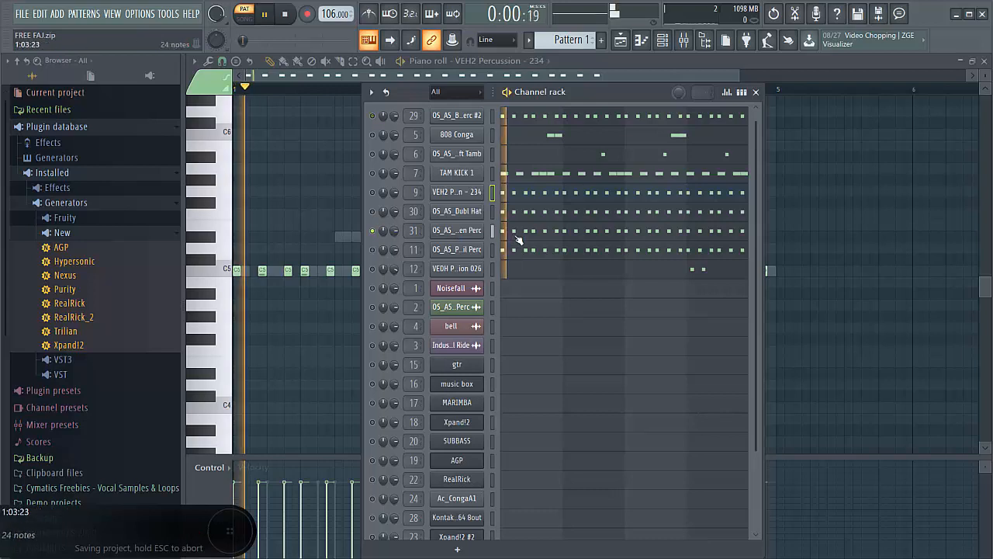
pyautogui.click(465, 232)
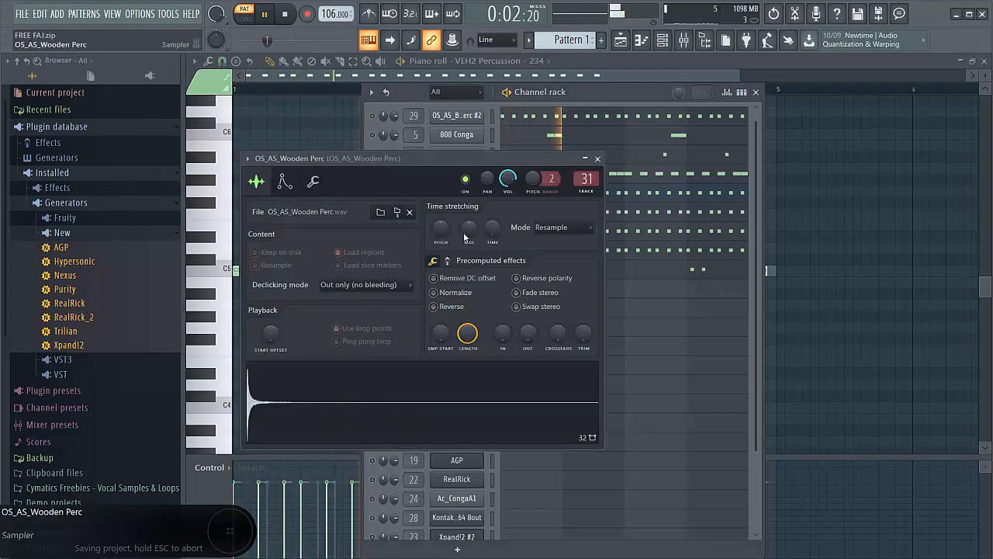
pyautogui.click(597, 159)
pyautogui.press('space')
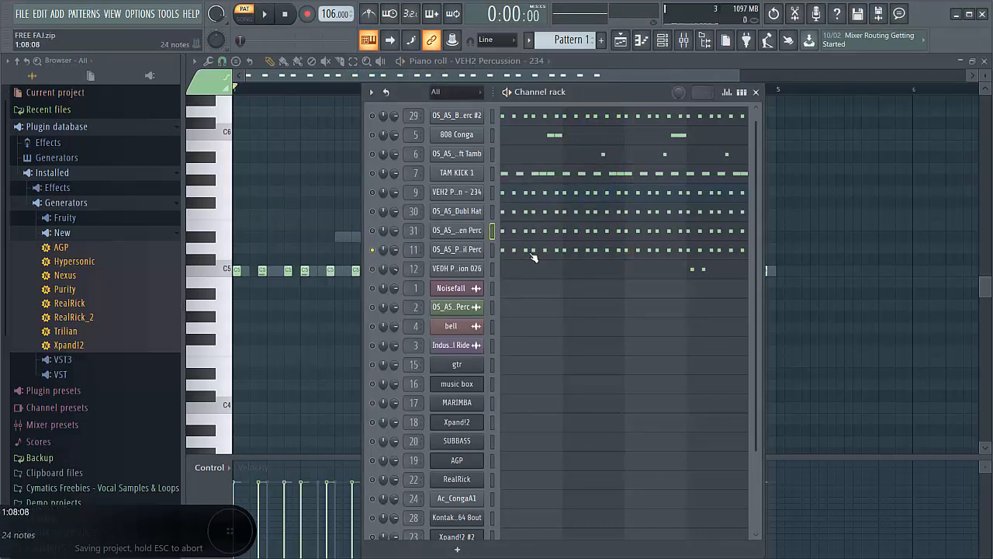
# - Audition the soloed channel on mixer track 11, and play it together with Bottle Perc #2, VEH2 Percussion - 234, Dubl Hat and Wooden Perc
pyautogui.press('space')
pyautogui.press('space')
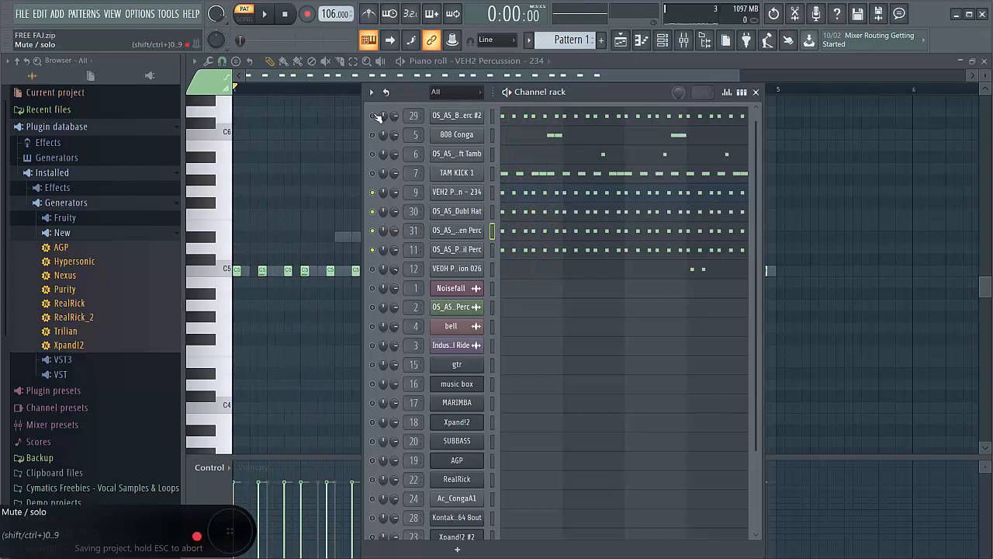
pyautogui.press('space')
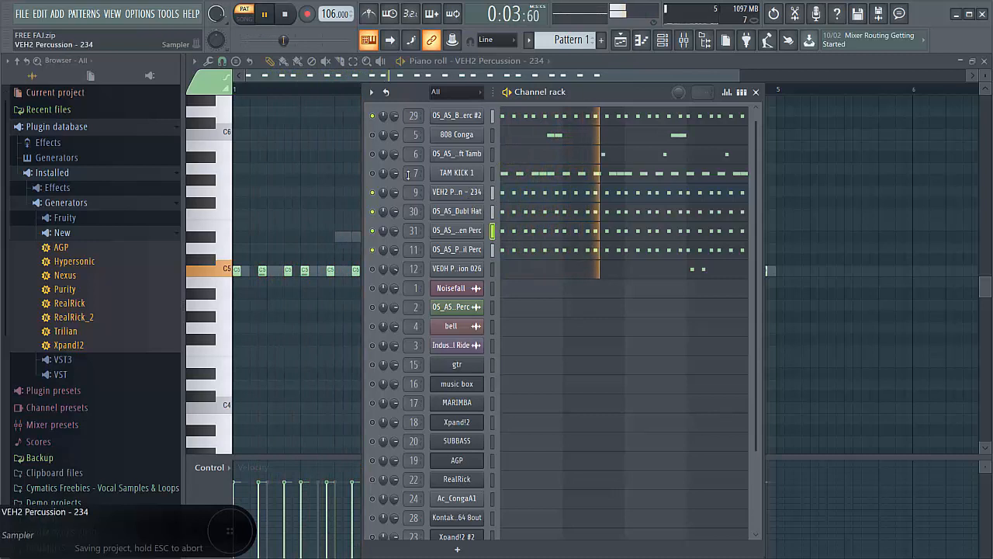
pyautogui.press('space')
# - Solo OS_AS_Bottle Perc #2 and add VEH2 Percussion - 234, OS_AS_Dubl Hat and OS_AS_Wooden Perc one by one during playback
pyautogui.rightClick(373, 118)
pyautogui.click(390, 125)
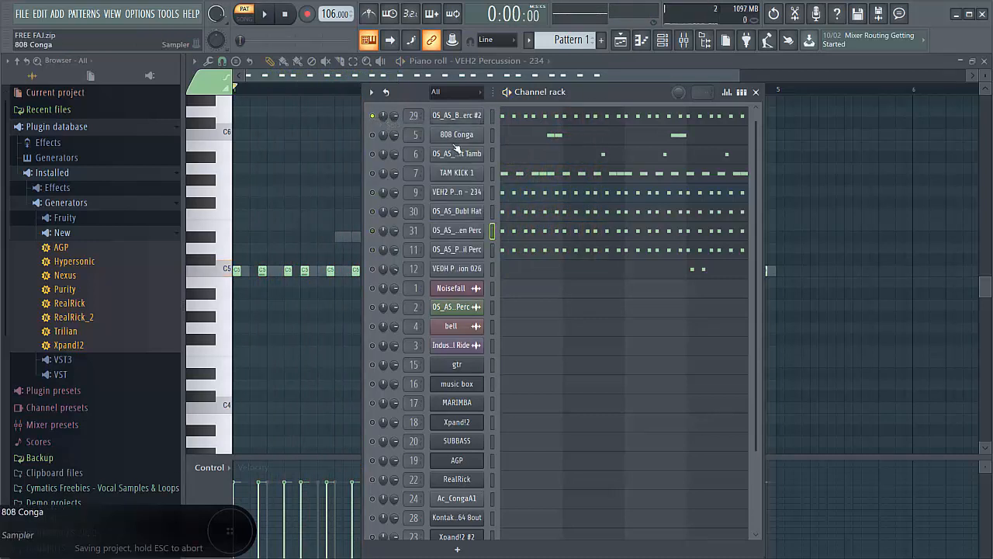
pyautogui.press('space')
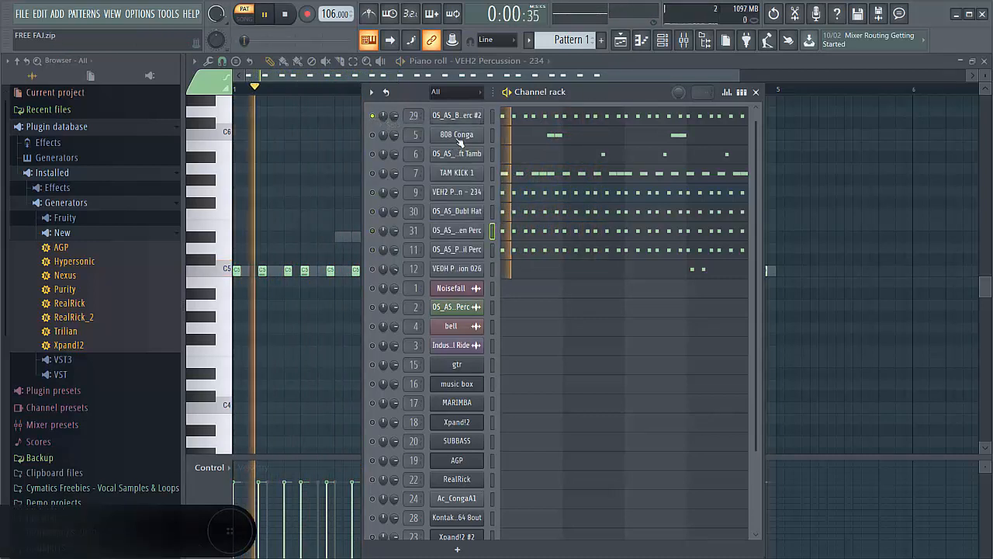
pyautogui.click(374, 194)
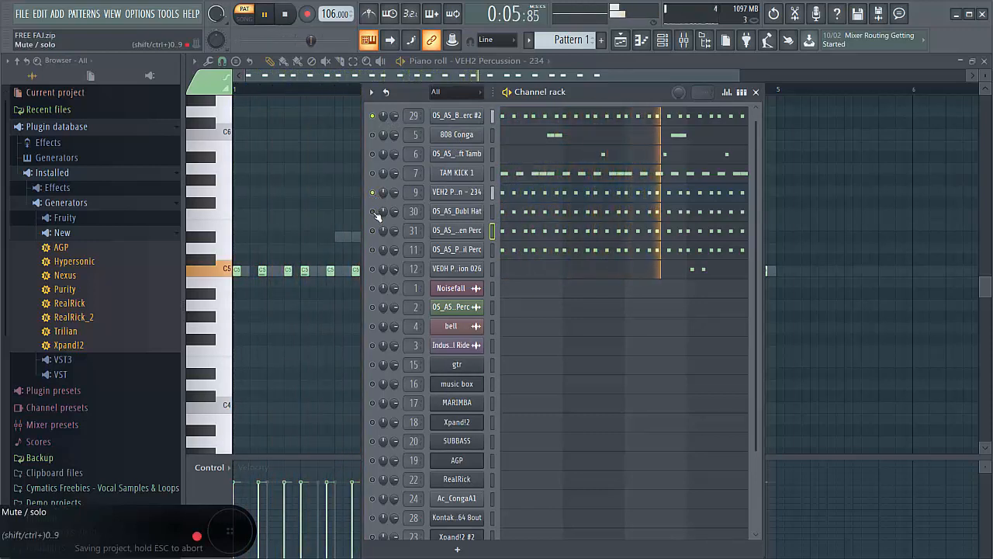
pyautogui.click(373, 212)
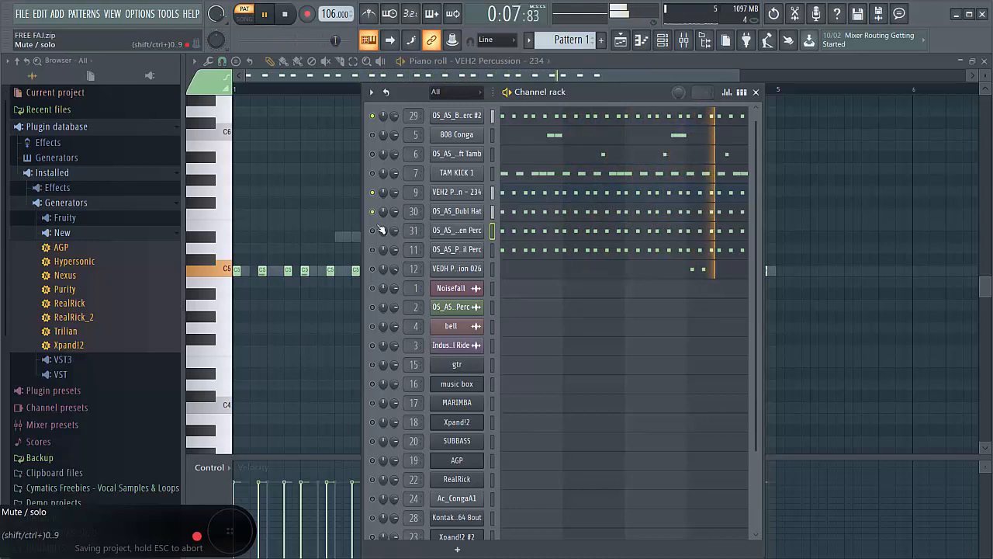
pyautogui.click(375, 231)
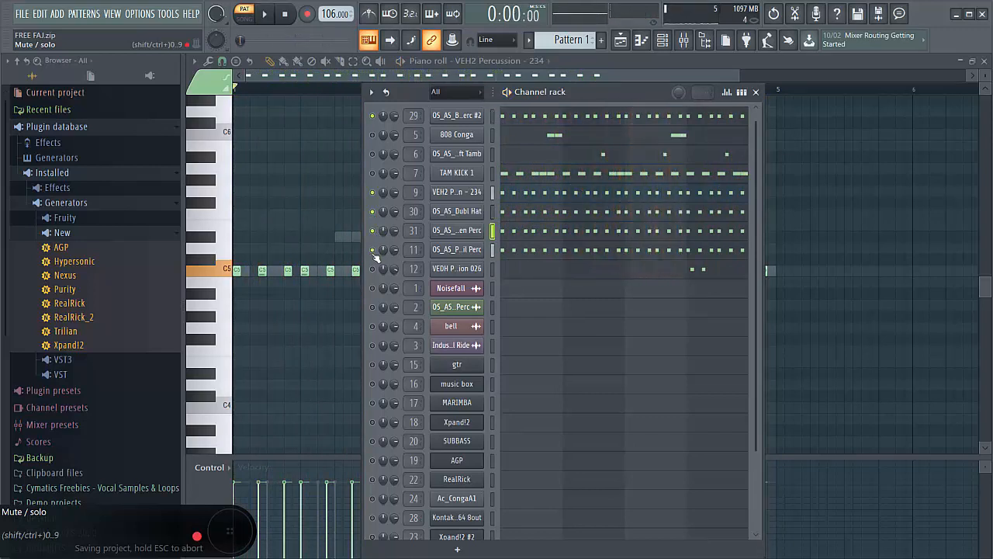
# - Solo VEDH Percussion 026, audition its notes near bar 4 in the piano roll, and return to the channel rack
pyautogui.rightClick(374, 270)
pyautogui.click(391, 277)
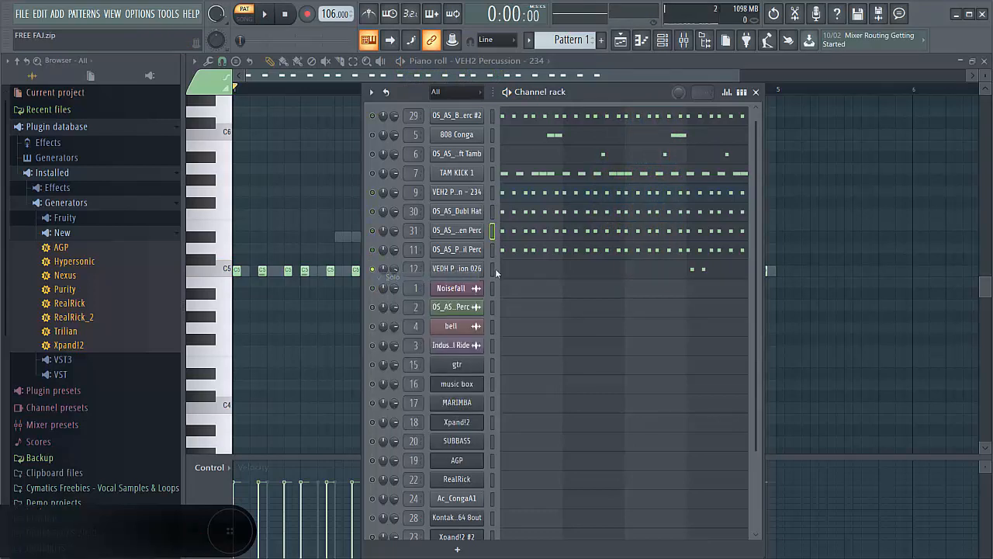
pyautogui.click(559, 273)
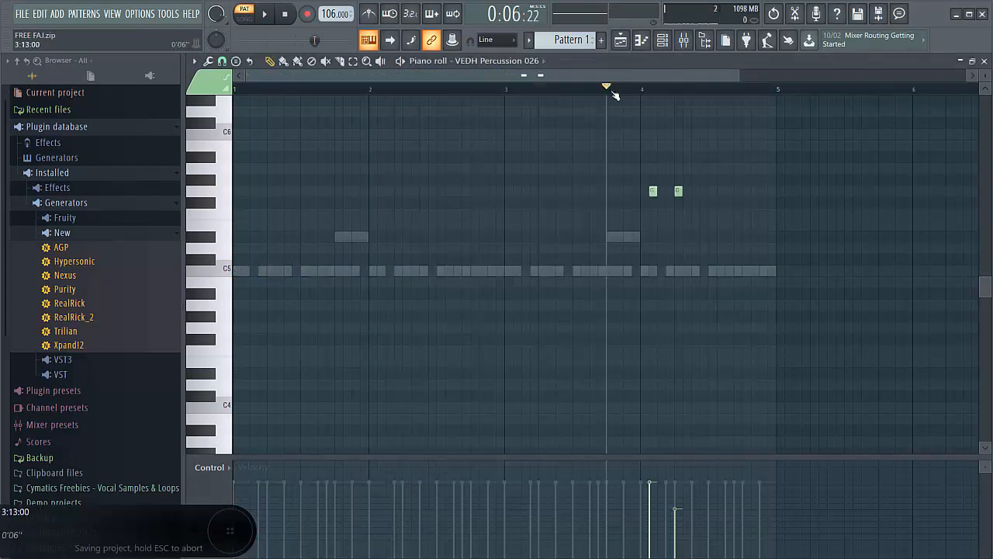
pyautogui.press('space')
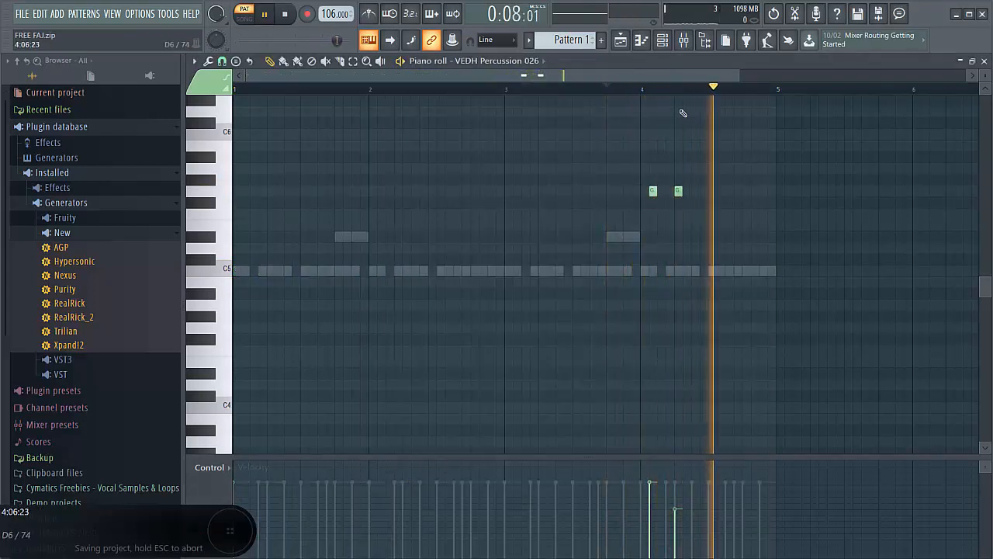
pyautogui.click(663, 40)
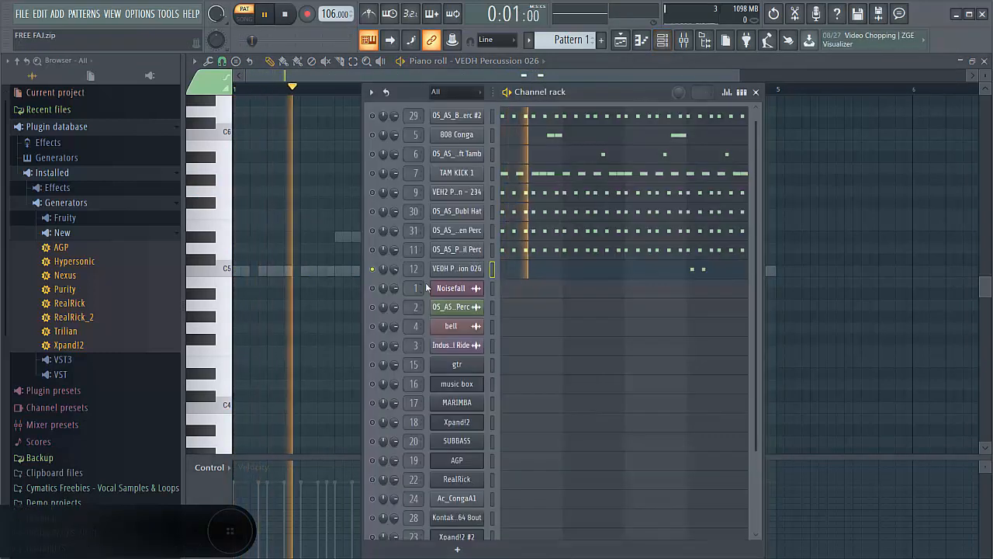
# - Unmute all channels to play the full Pattern 1, and save the project
pyautogui.rightClick(372, 117)
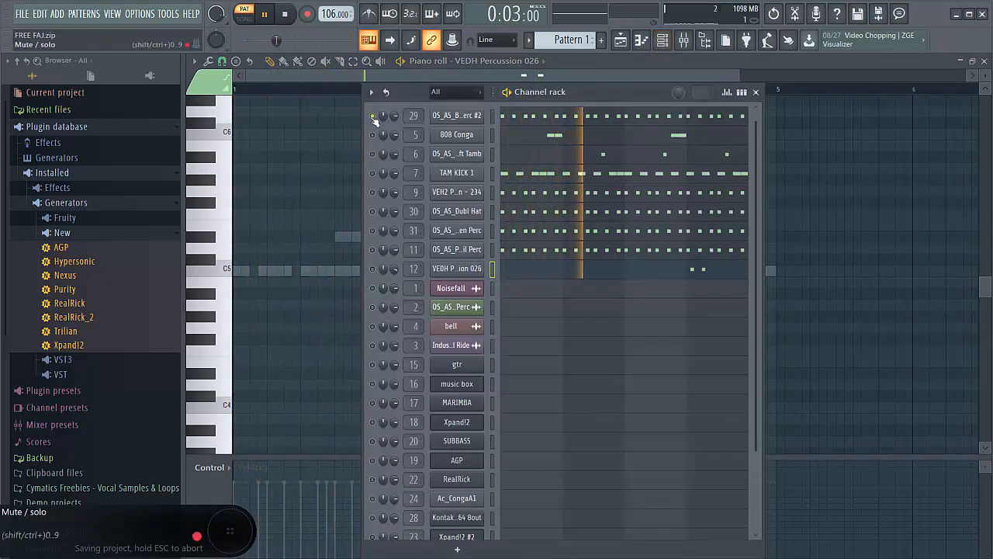
pyautogui.rightClick(374, 116)
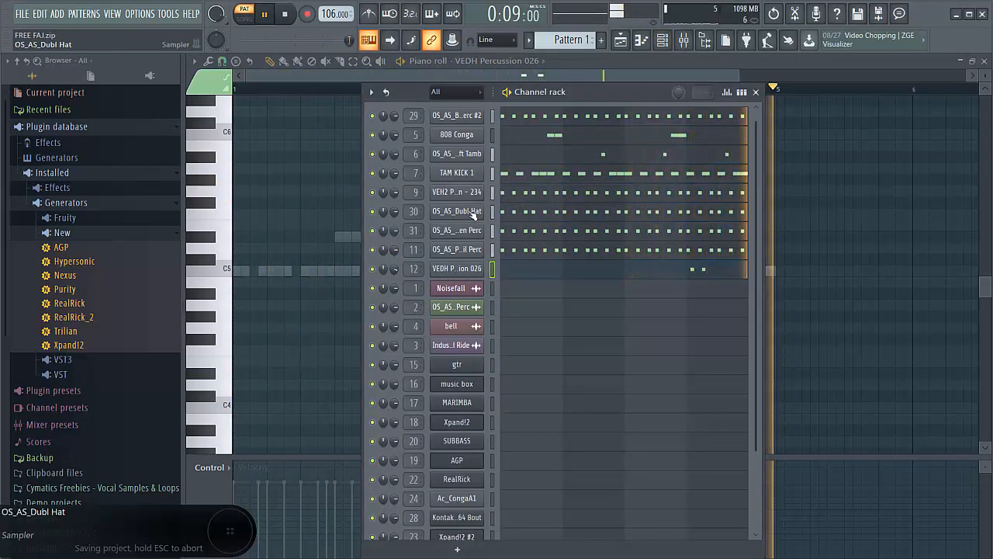
pyautogui.press('space')
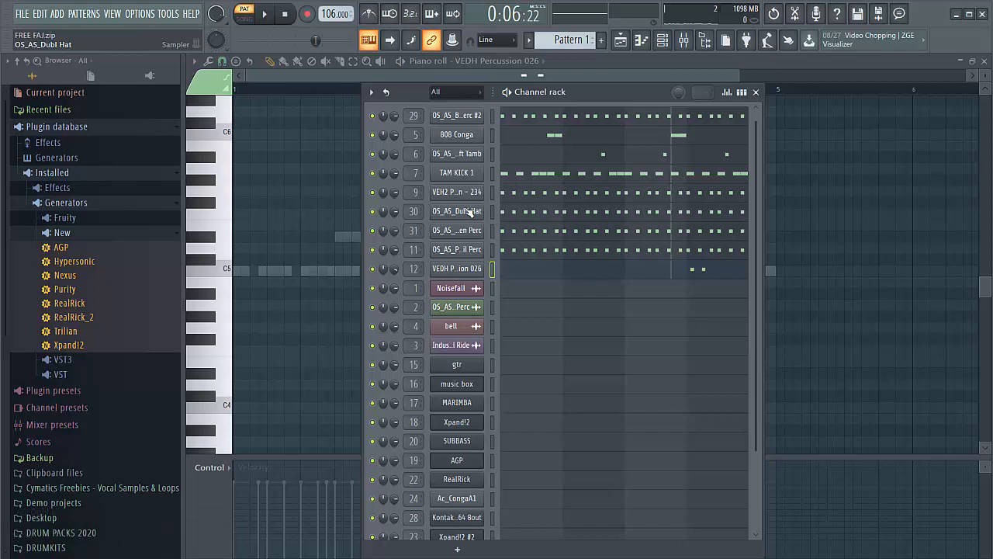
pyautogui.hotkey('ctrl', 's')
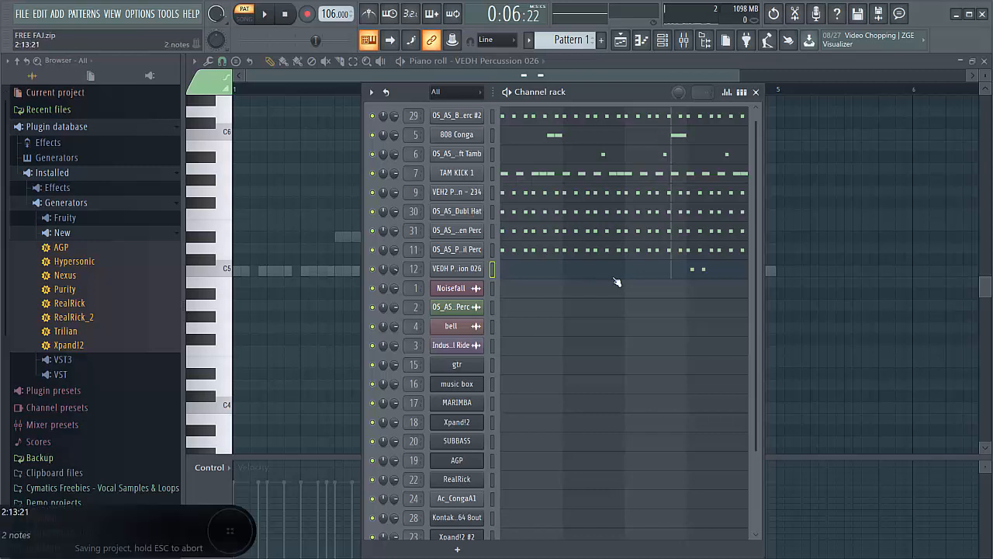
# - Switch to Pattern 2 in the channel rack and audition it with all channels enabled
pyautogui.click(687, 40)
pyautogui.click(687, 40)
pyautogui.moveTo(562, 40); pyautogui.dragTo(562, 33)
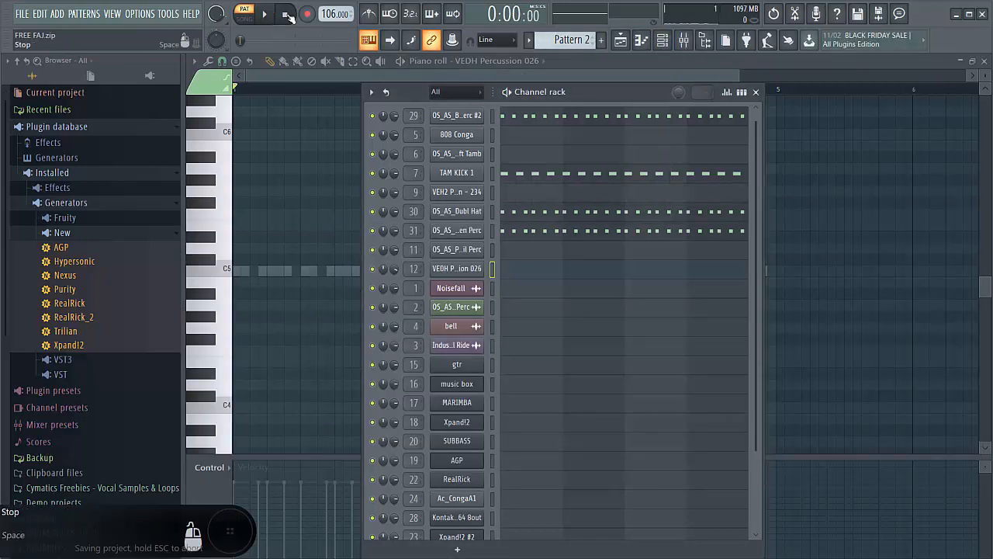
pyautogui.press('space')
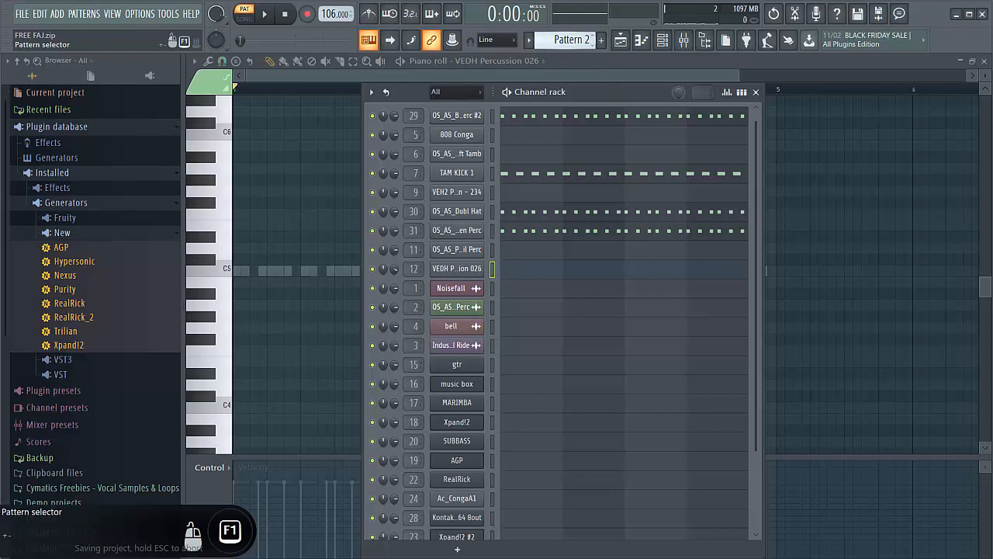
# - Select Pattern 3 and play the arrangement from the verse marker at bar 45 in the playlist
pyautogui.scroll(-1, 573, 39)
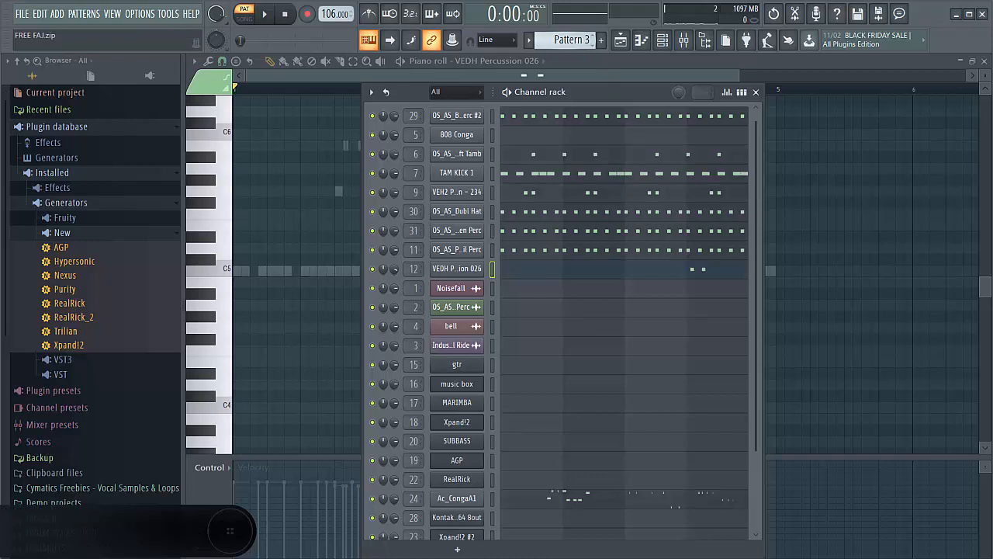
pyautogui.click(622, 40)
pyautogui.moveTo(461, 74); pyautogui.dragTo(669, 76)
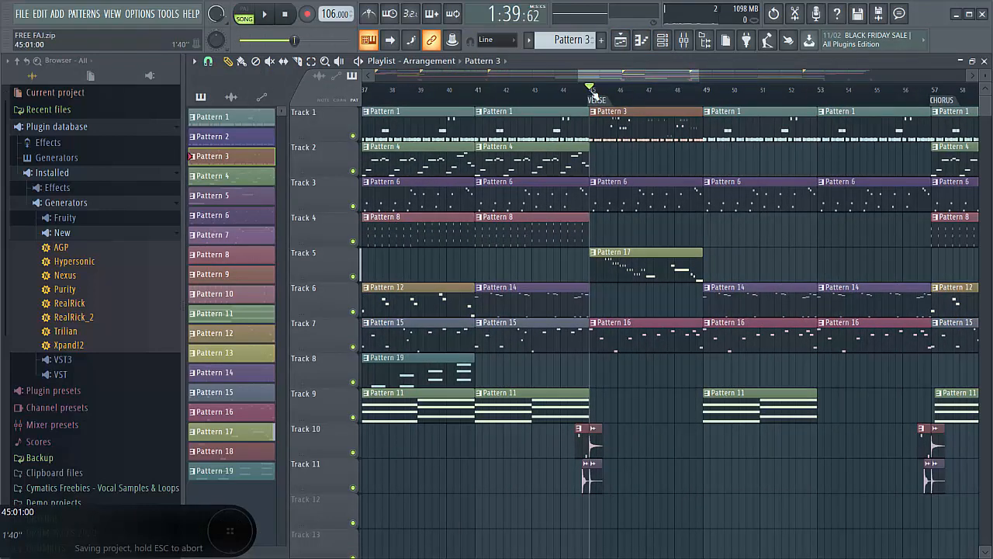
pyautogui.press('space')
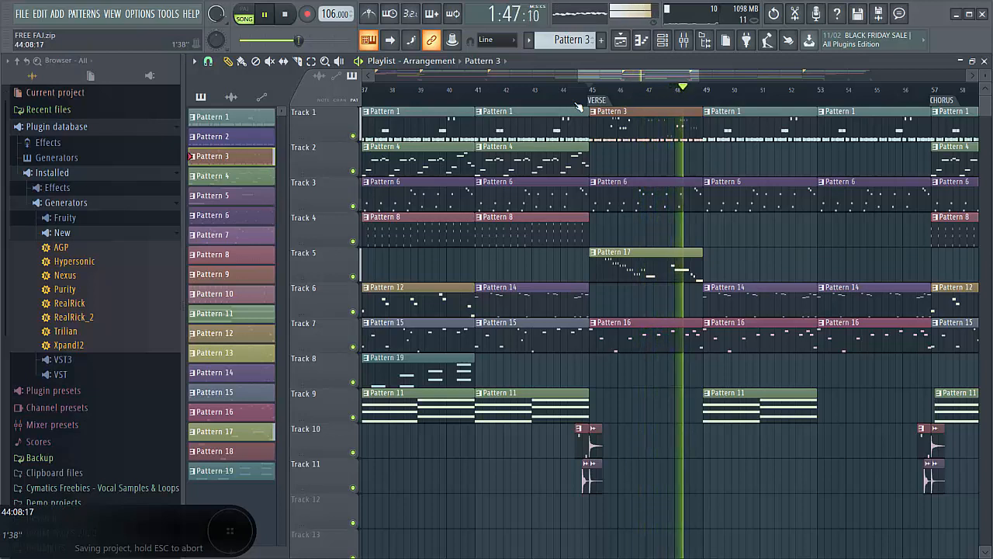
pyautogui.press('space')
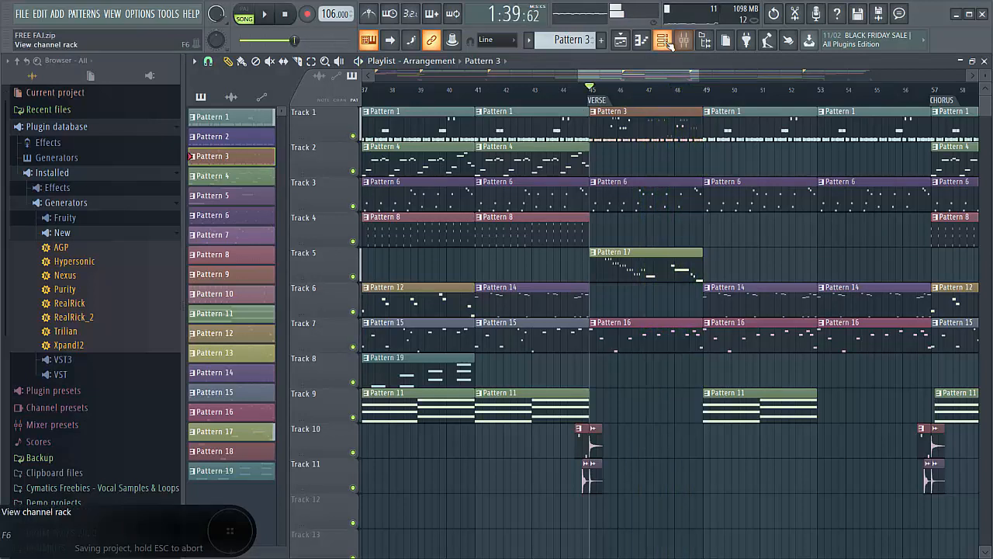
# - Play Pattern 3 on its own in pattern mode with its channels shown in the channel rack
pyautogui.click(662, 40)
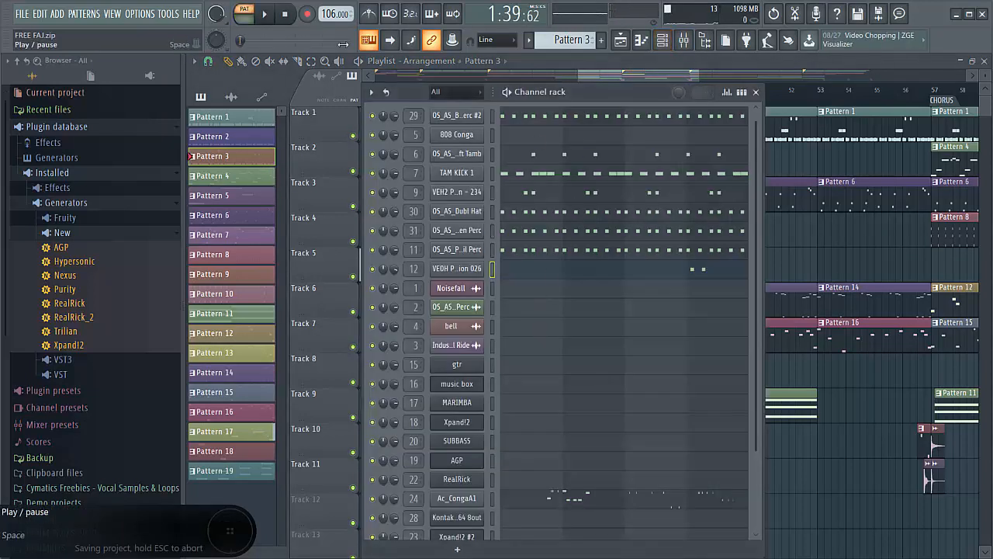
pyautogui.press('space')
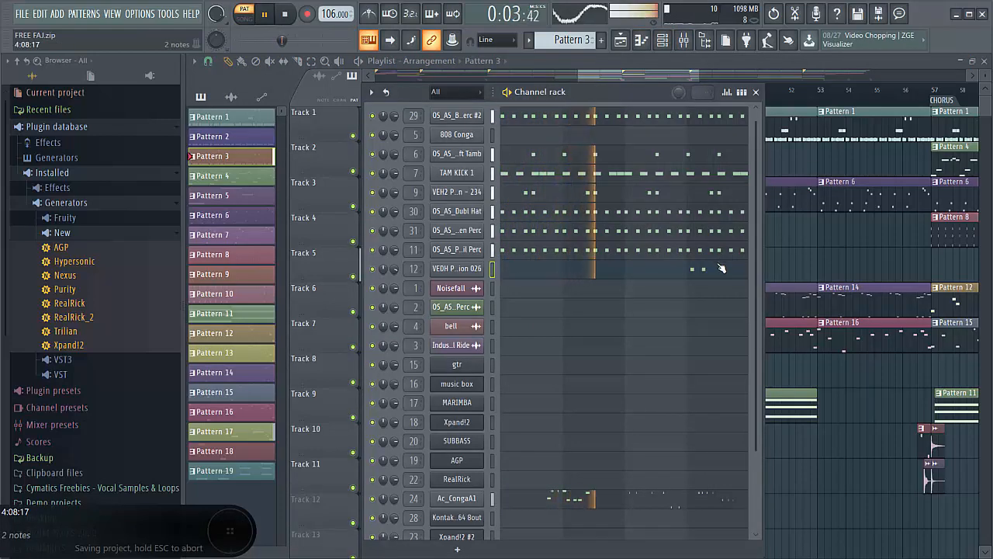
pyautogui.scroll(-4, 749, 412)
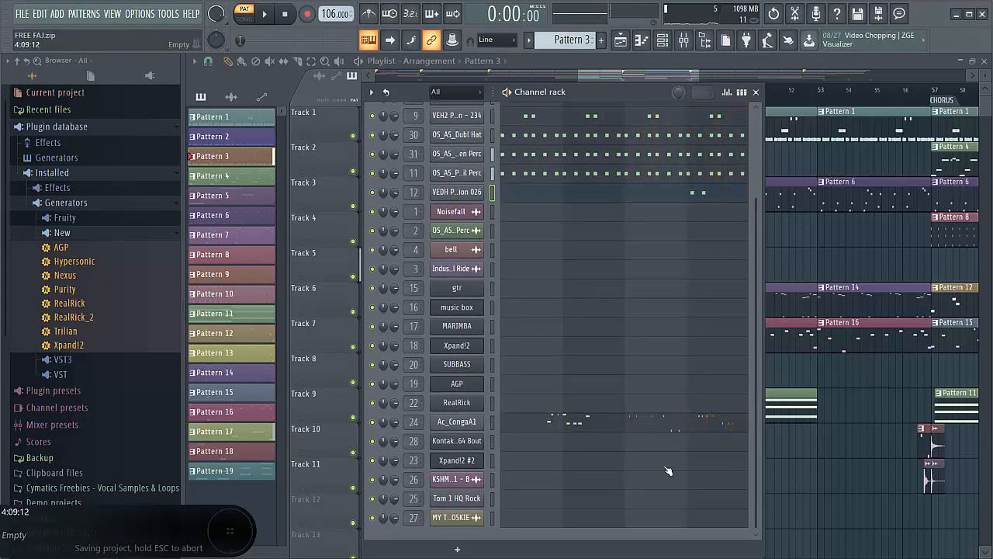
# - Check the Ac_CongaA1 sampler settings and play Pattern 3 with the conga notes shown in the piano roll
pyautogui.click(481, 423)
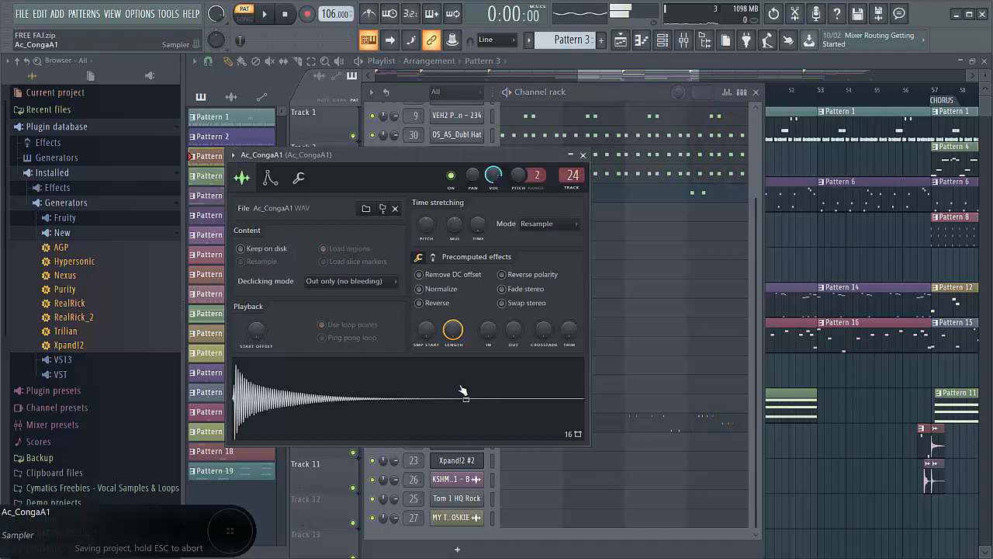
pyautogui.click(584, 156)
pyautogui.click(550, 421)
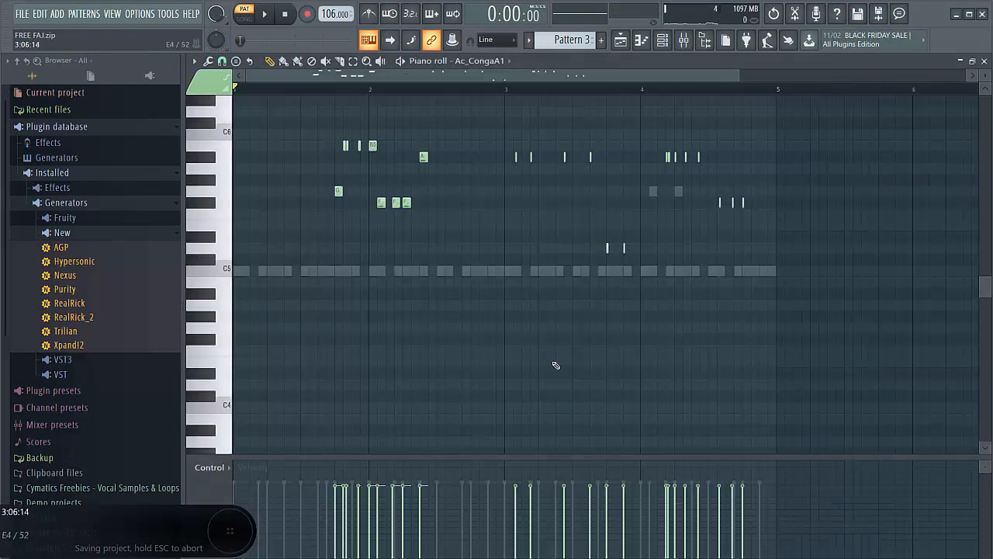
pyautogui.scroll(2, 555, 363)
pyautogui.moveTo(741, 77); pyautogui.dragTo(460, 87)
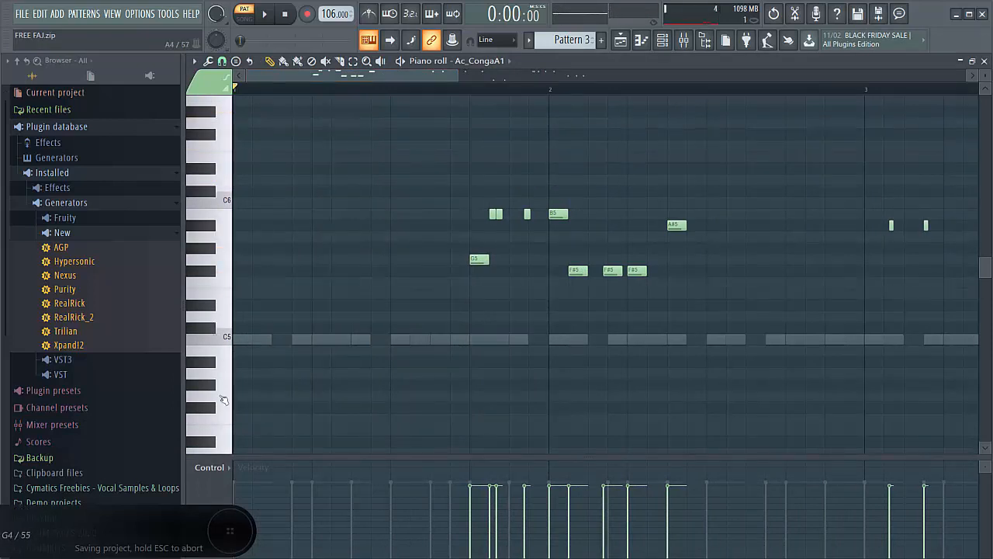
pyautogui.moveTo(455, 77); pyautogui.dragTo(807, 76)
pyautogui.press('space')
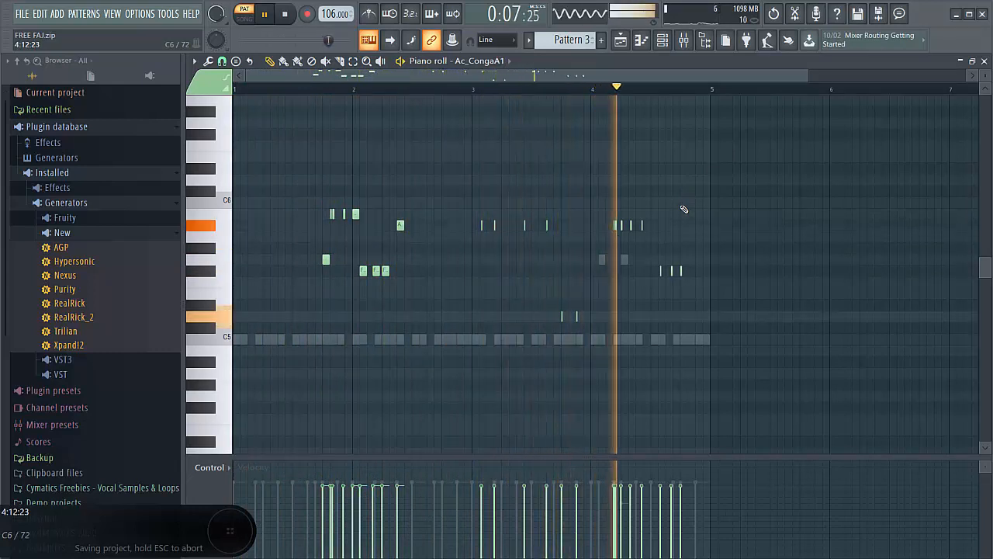
pyautogui.press('space')
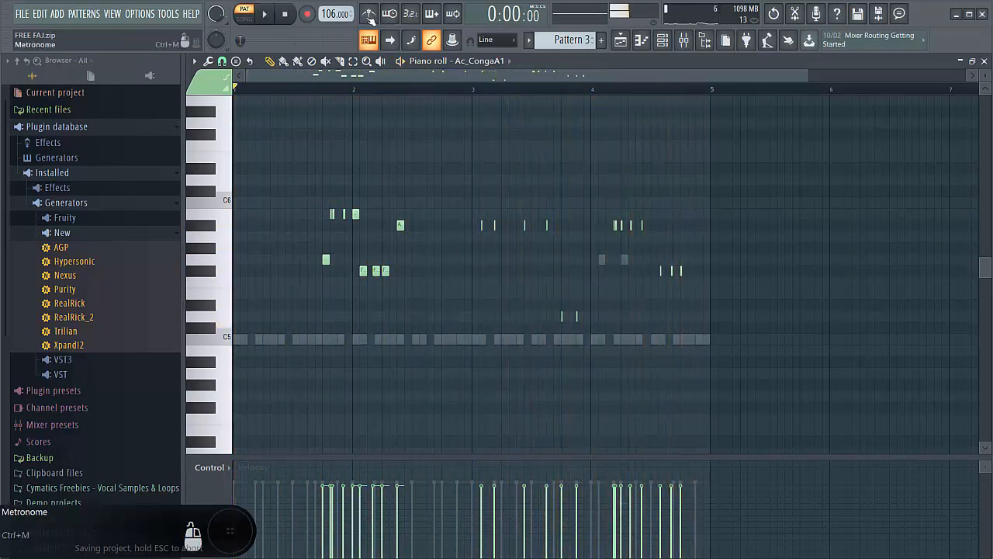
# - Solo the Ac_CongaA1 channel and audition its piano roll notes with the metronome on
pyautogui.click(663, 42)
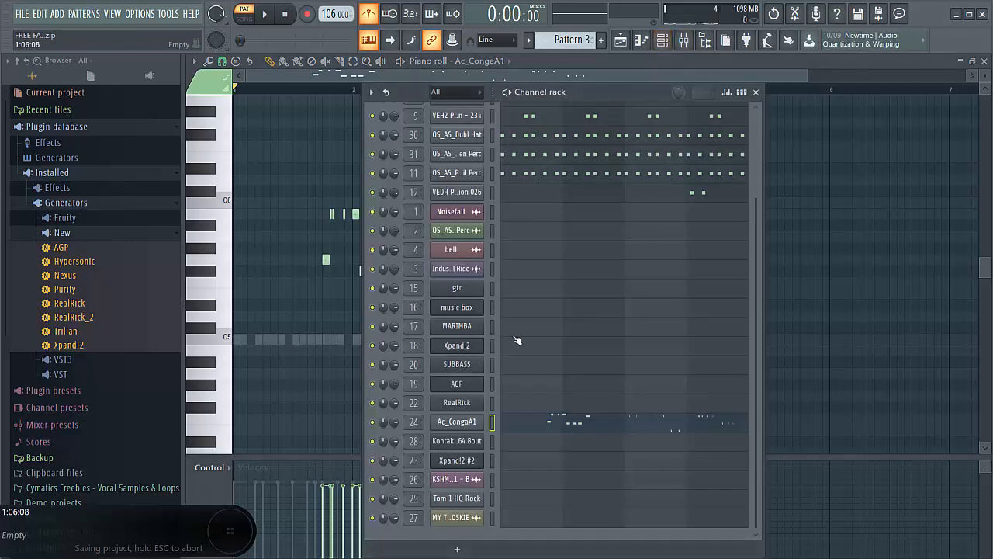
pyautogui.click(548, 424)
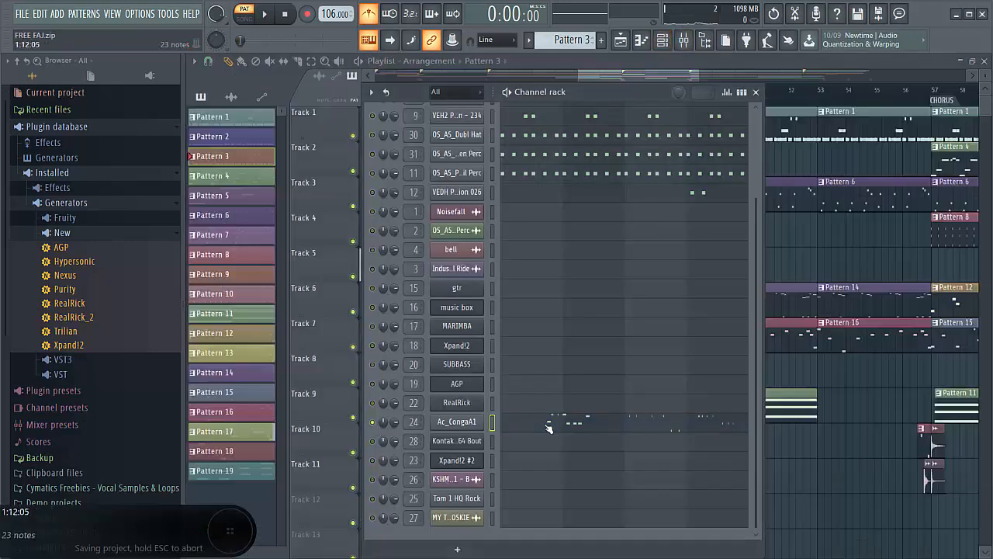
pyautogui.click(548, 424)
pyautogui.press('space')
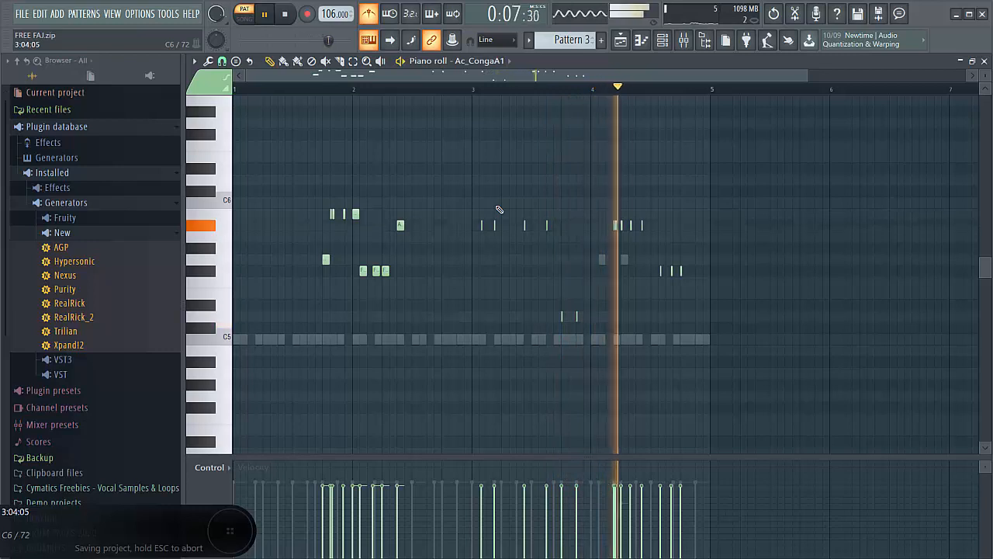
# - Select Pattern 4, solo the MARIMBA channel and audition its notes in the piano roll with the metronome off
pyautogui.press('space')
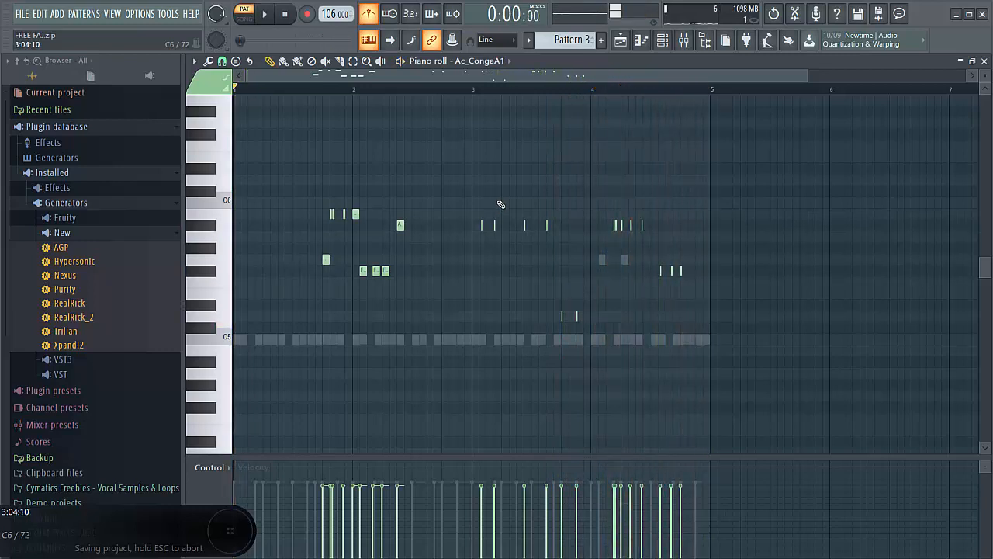
pyautogui.click(684, 40)
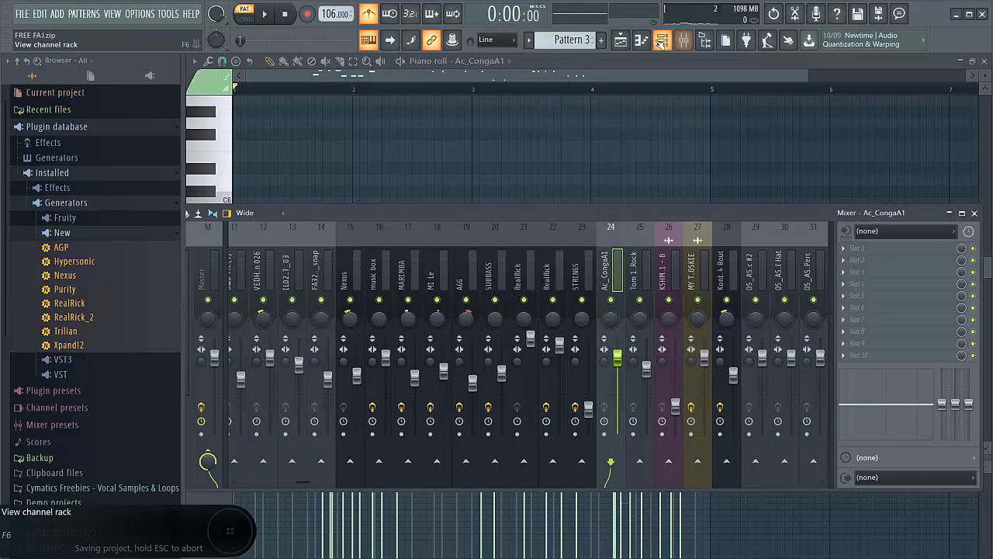
pyautogui.click(661, 43)
pyautogui.scroll(-1, 577, 43)
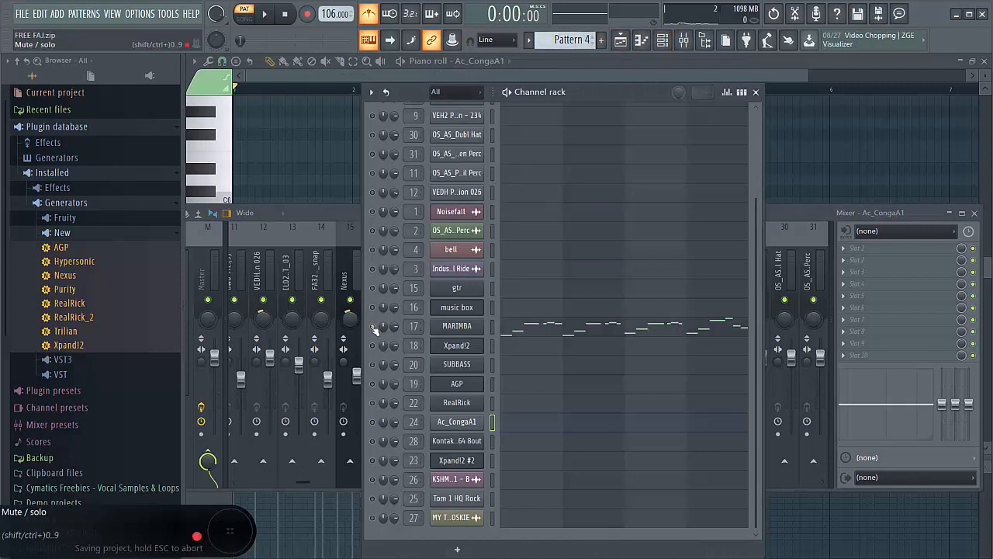
pyautogui.click(525, 333)
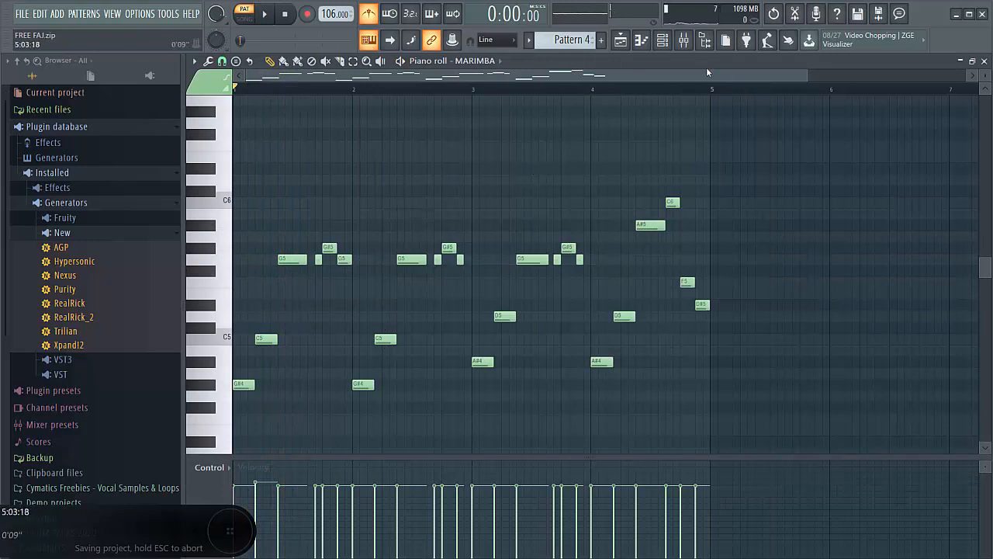
pyautogui.click(662, 43)
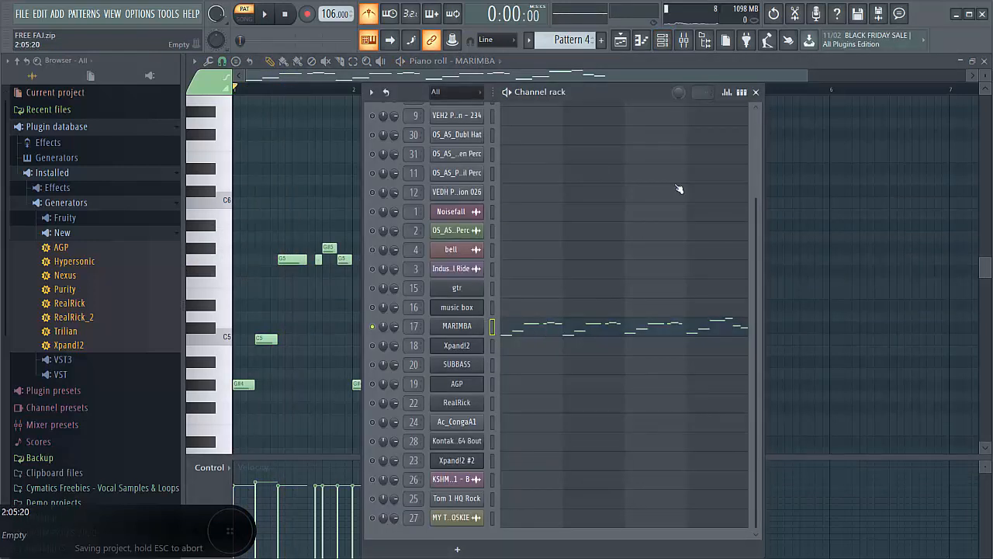
pyautogui.click(616, 314)
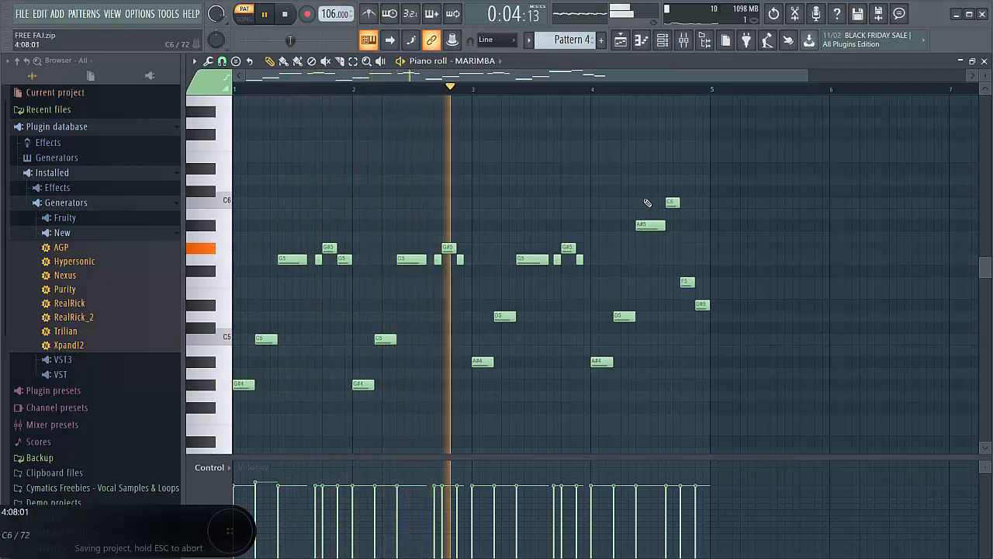
pyautogui.press('space')
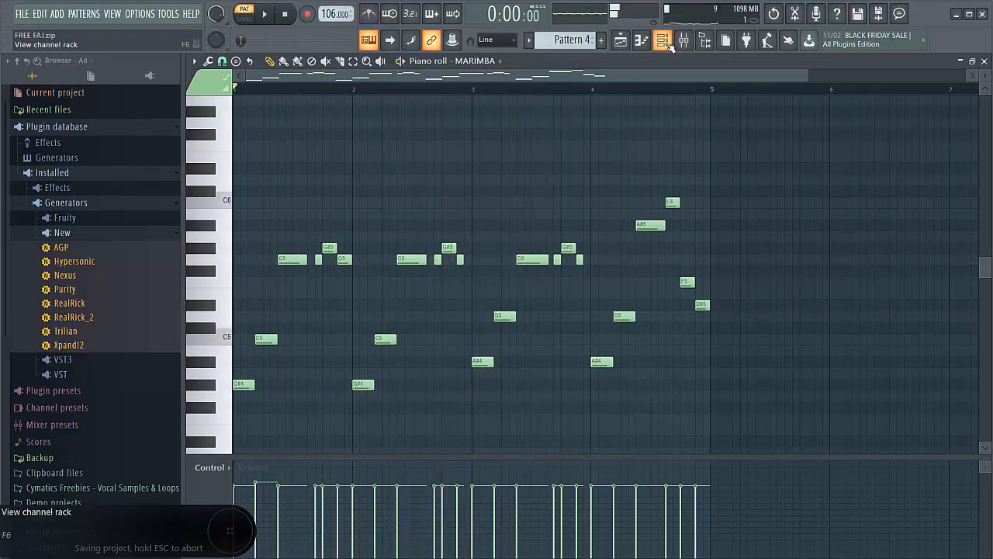
# - Select Pattern 5 and play its soloed MARIMBA notes with the channel rack shown
pyautogui.click(666, 43)
pyautogui.moveTo(573, 41); pyautogui.dragTo(572, 33)
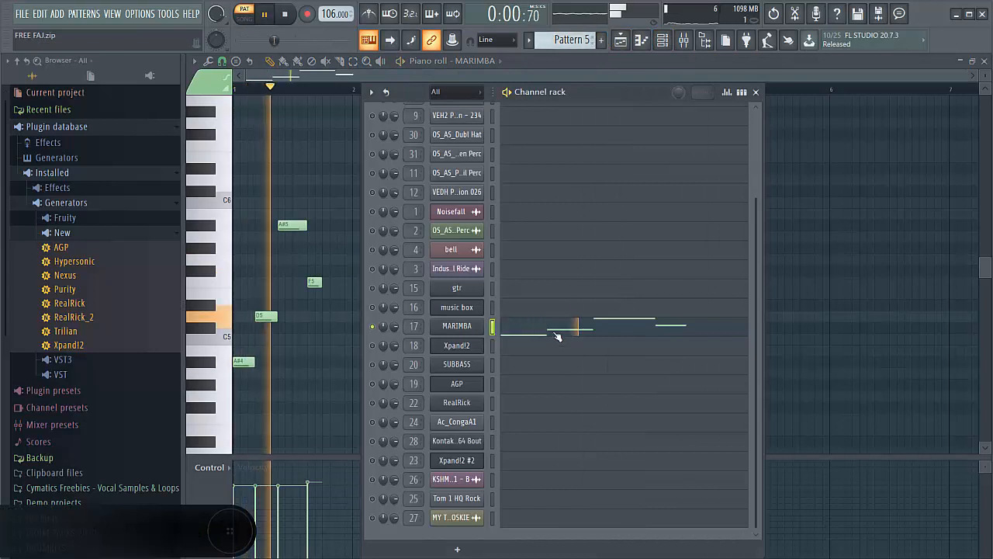
pyautogui.hotkey('ctrl', 's')
pyautogui.press('space')
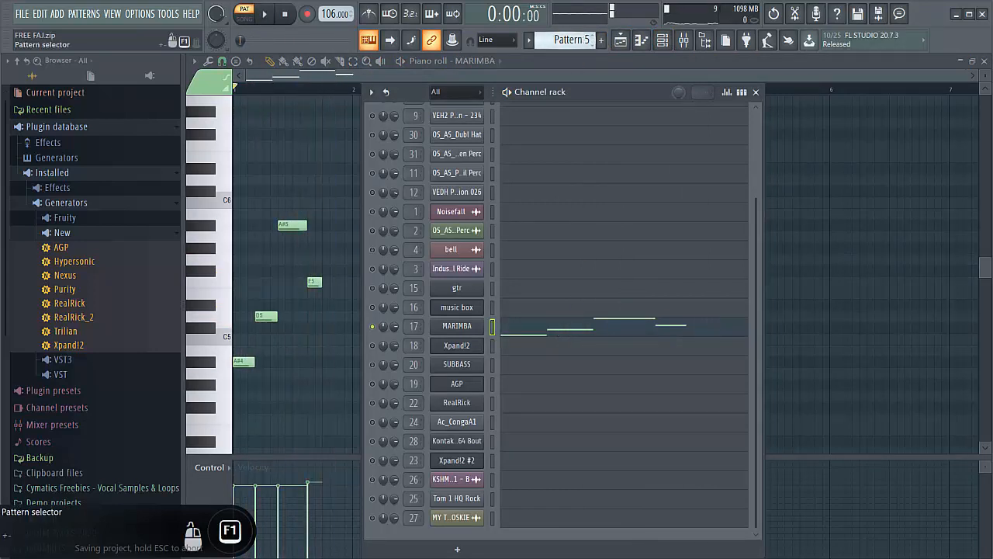
# - Solo the music box channel and audition its notes in Patterns 6 and 7
pyautogui.moveTo(573, 40); pyautogui.dragTo(572, 33)
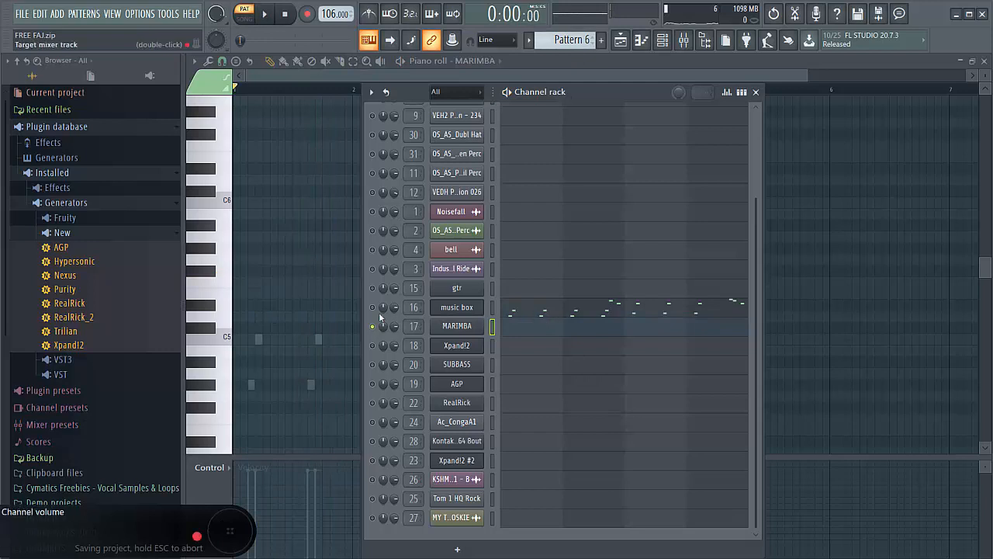
pyautogui.press('space')
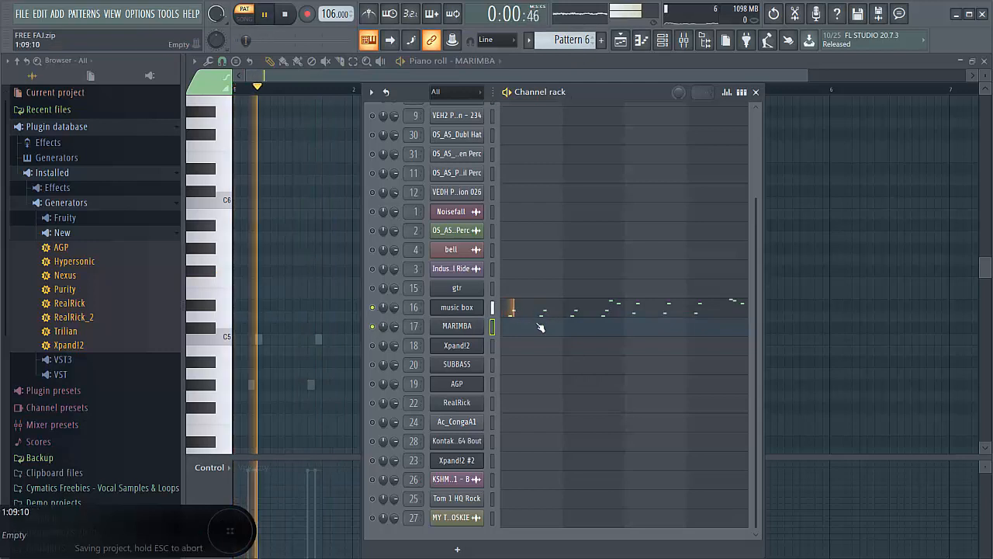
pyautogui.rightClick(373, 307)
pyautogui.click(585, 306)
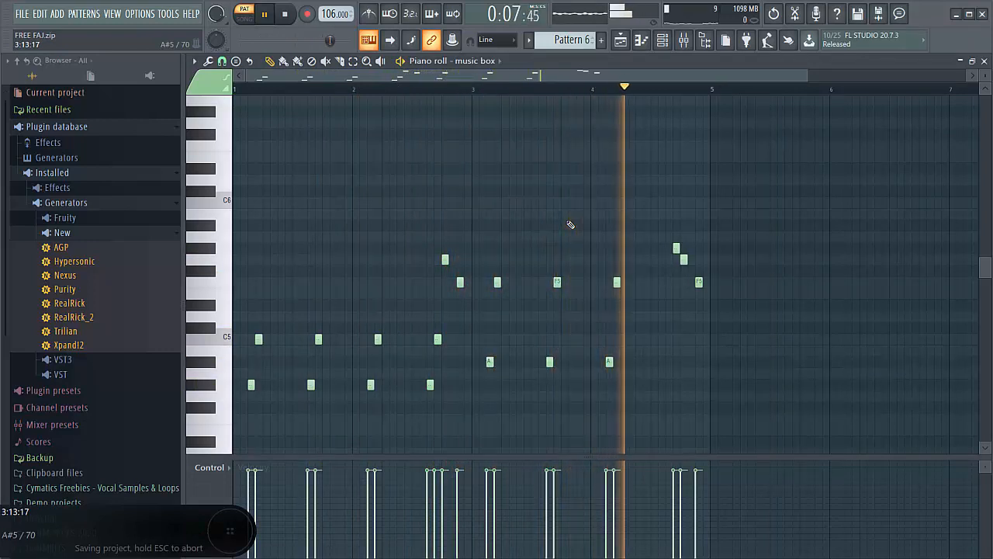
pyautogui.click(664, 45)
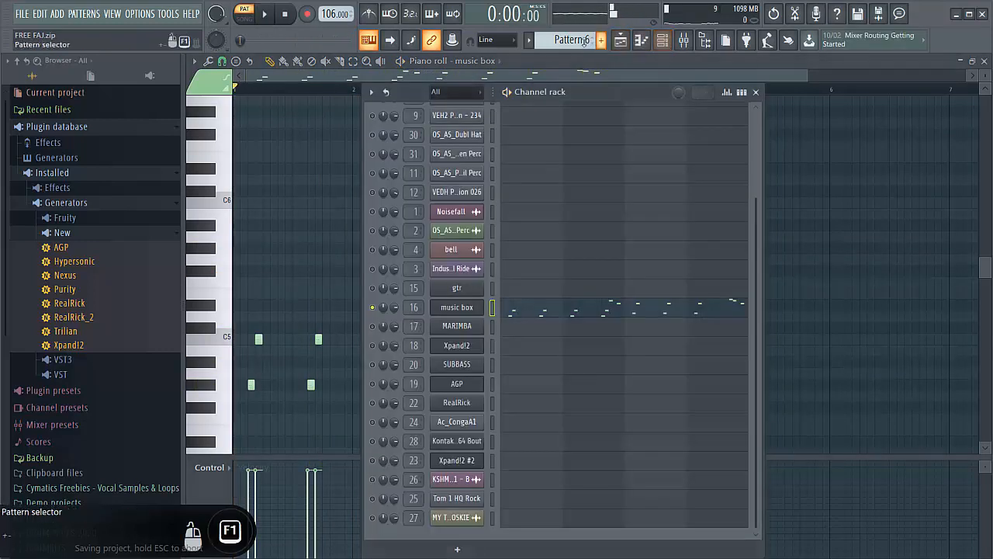
pyautogui.scroll(-1, 572, 41)
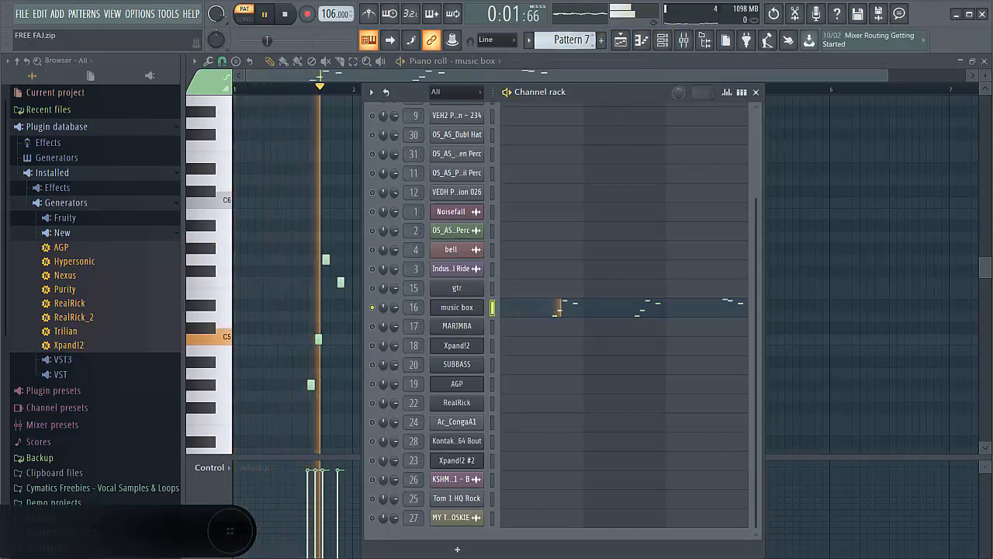
# - Solo the Xpand!2 channel, play its Pattern 8 notes in the piano roll and move on to Pattern 10
pyautogui.scroll(-1, 572, 40)
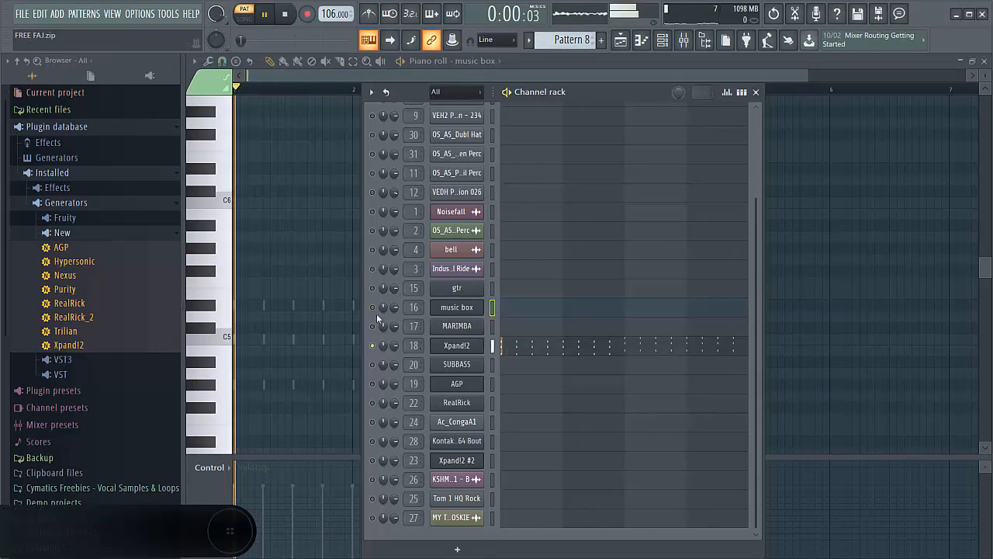
pyautogui.press('space')
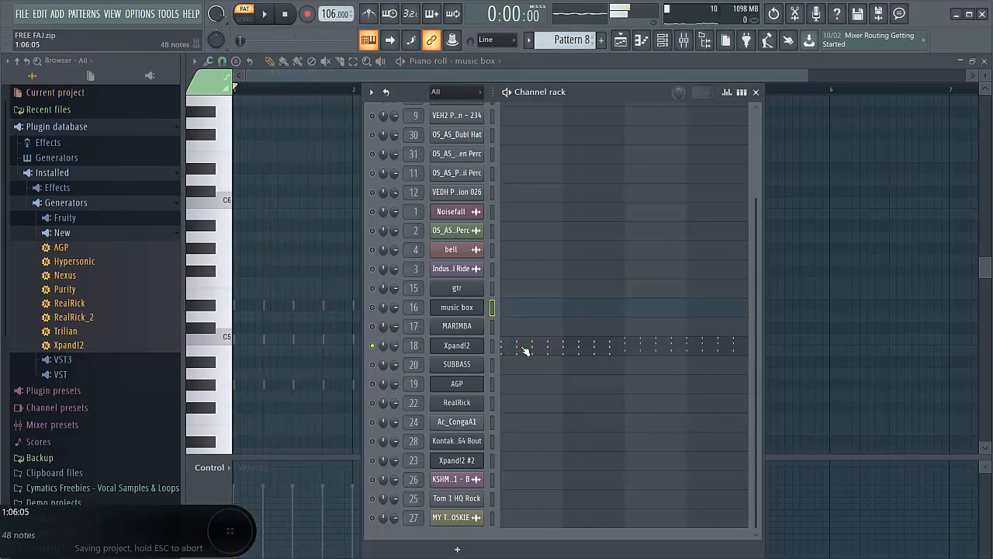
pyautogui.click(525, 350)
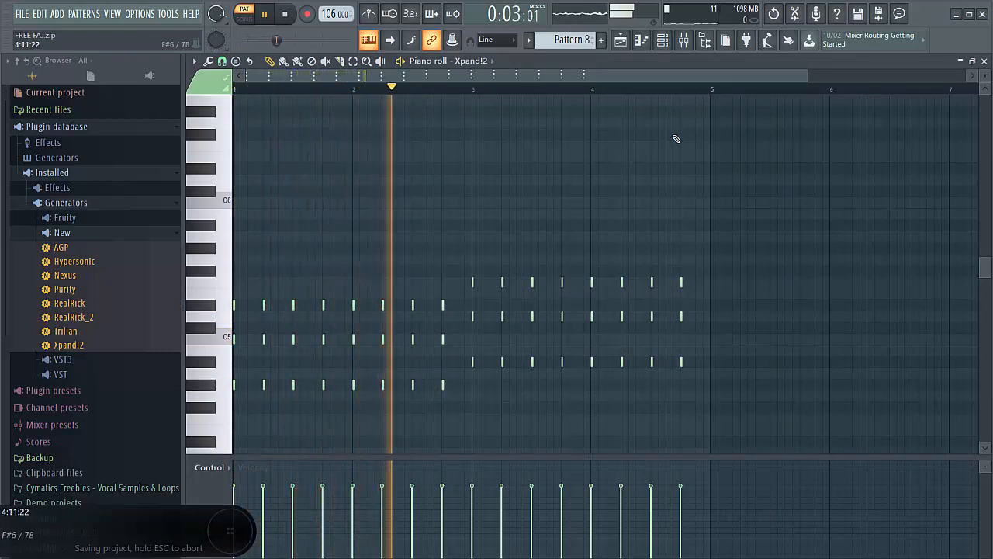
pyautogui.click(663, 40)
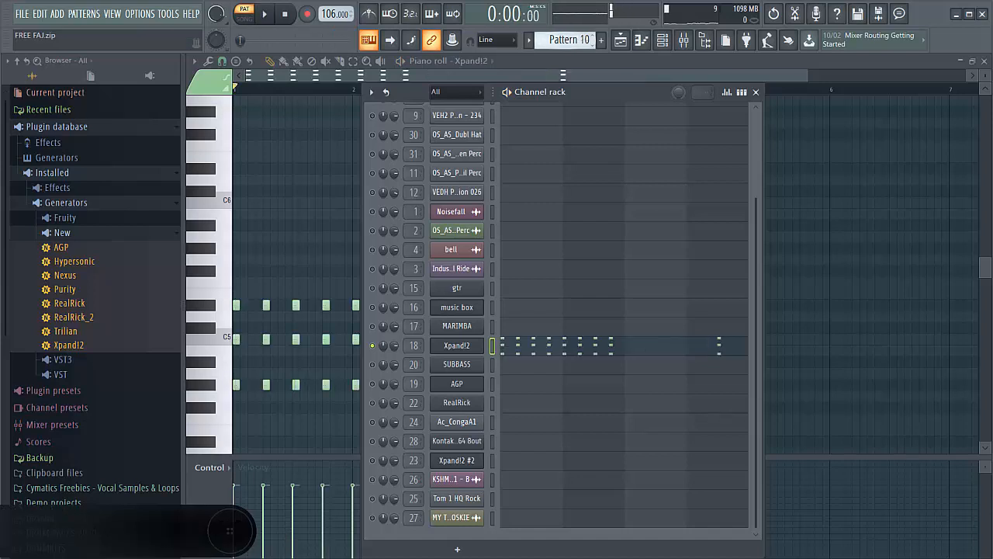
# - Select Pattern 11, enable the Xpand!2 #2 channel and play its sustained chords in the piano roll
pyautogui.press('KP_Add')
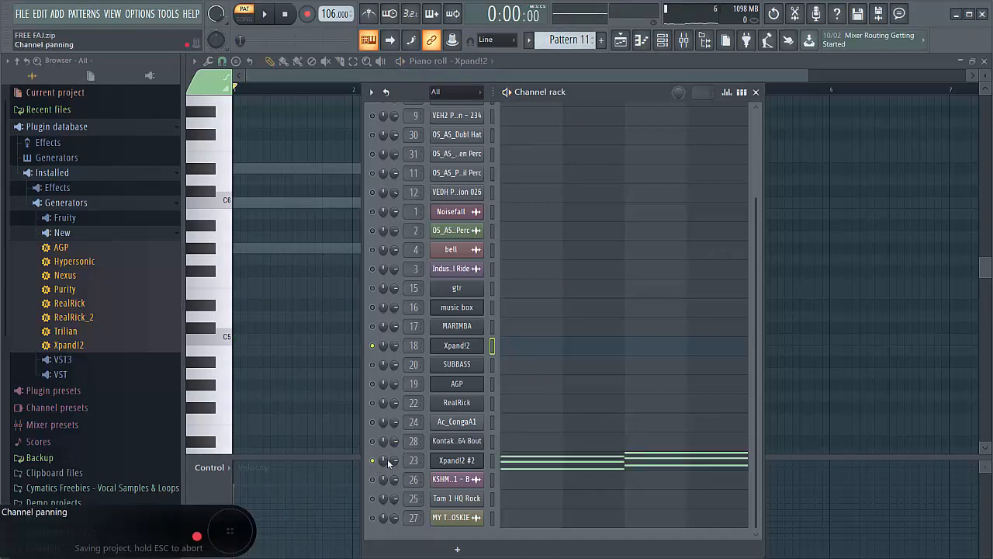
pyautogui.click(525, 470)
pyautogui.press('space')
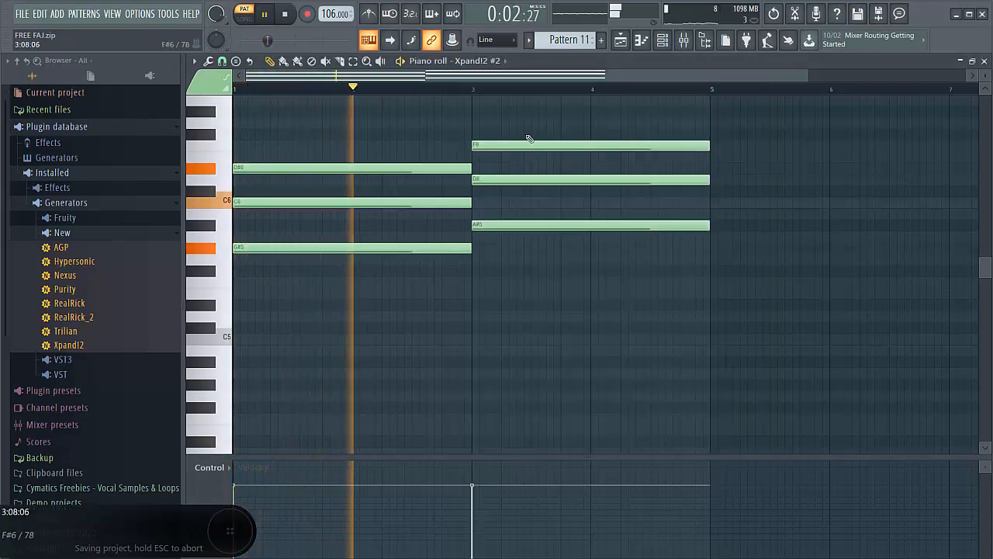
pyautogui.press('space')
# - Play the arrangement in song mode from about bar 30 in the playlist and re-enable all channels
pyautogui.click(664, 41)
pyautogui.click(624, 41)
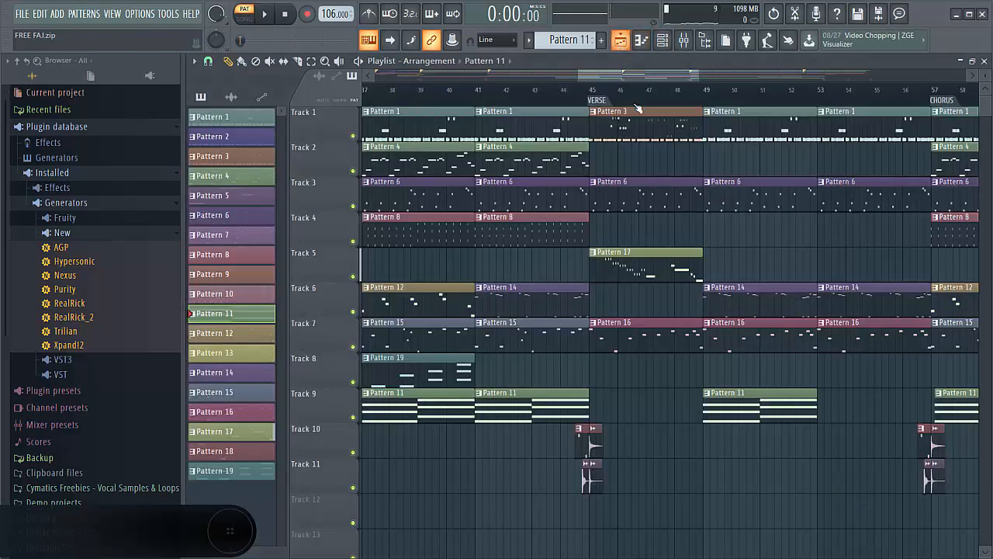
pyautogui.moveTo(598, 73); pyautogui.dragTo(528, 74)
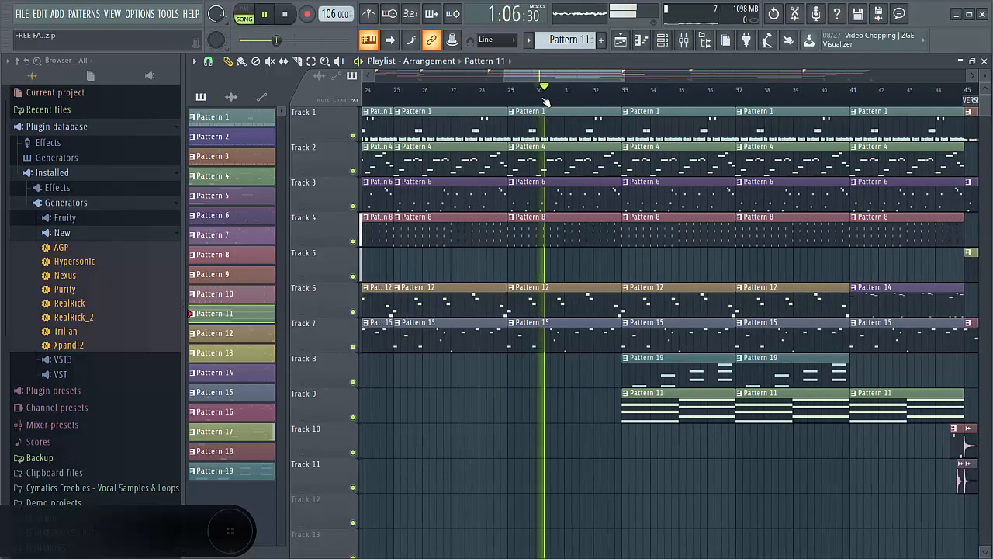
pyautogui.click(683, 40)
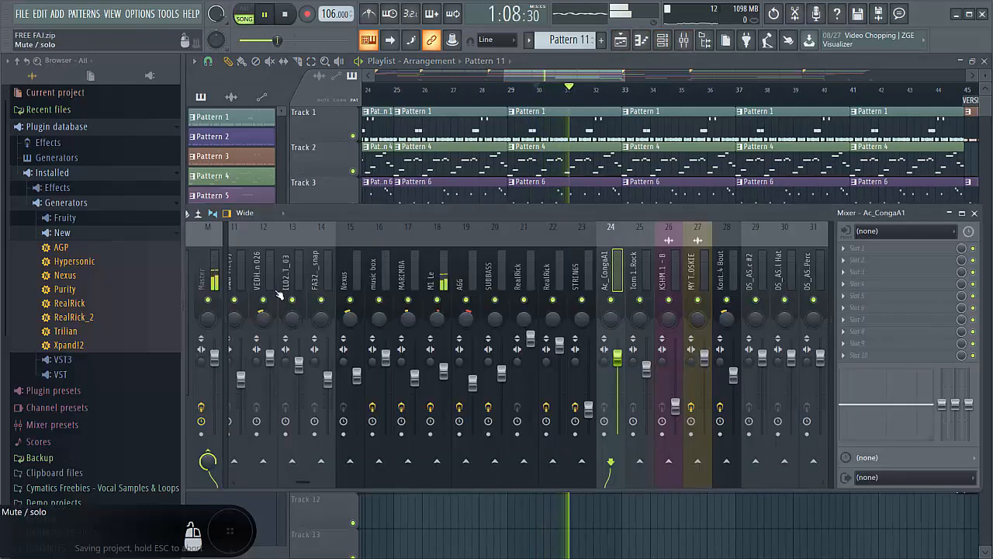
pyautogui.click(662, 42)
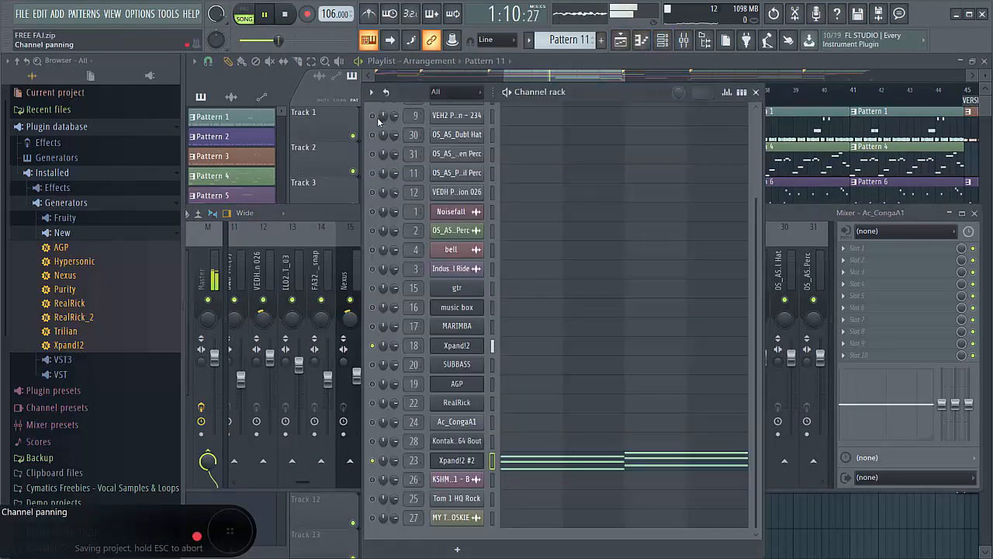
pyautogui.click(621, 43)
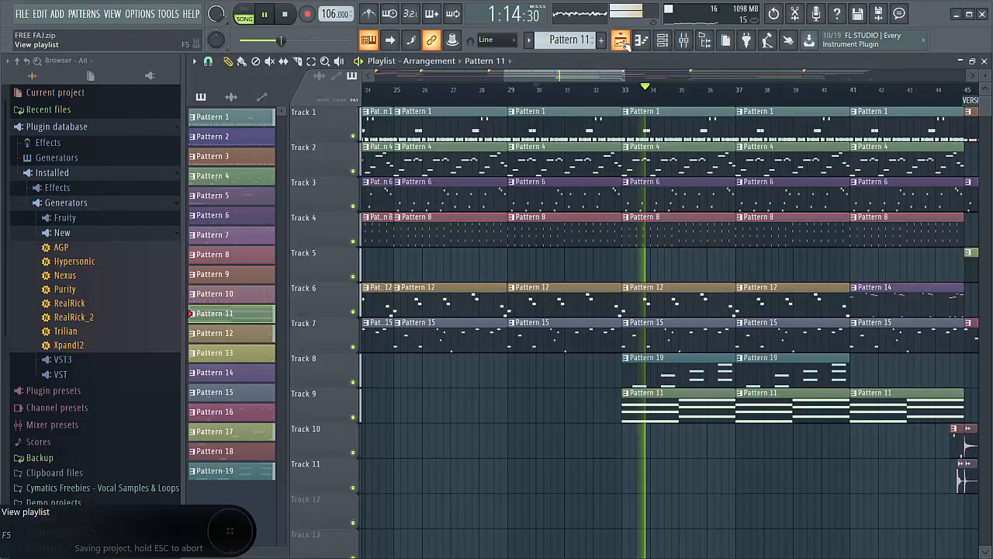
# - Select Pattern 12 and play its AGP notes in the piano roll in pattern mode
pyautogui.click(664, 44)
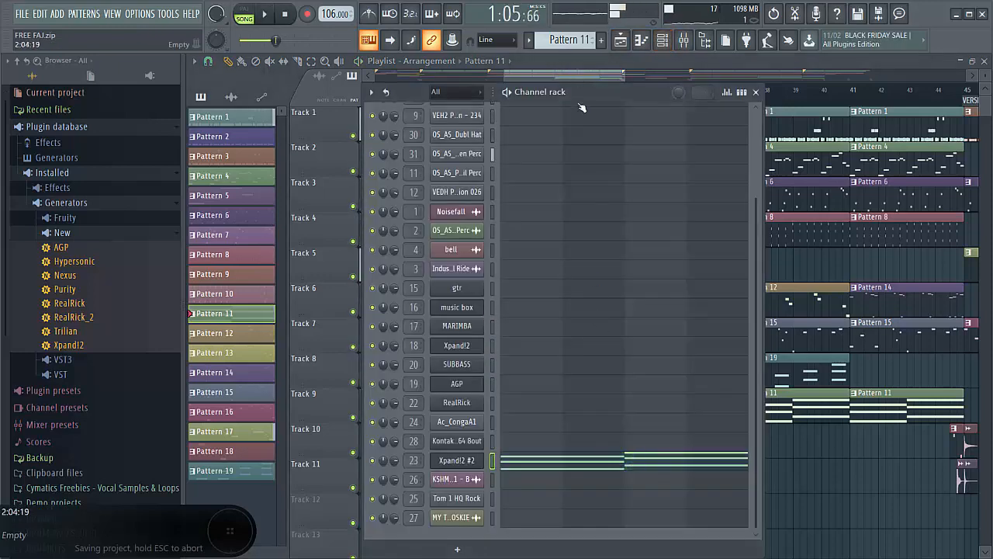
pyautogui.scroll(-1, 573, 39)
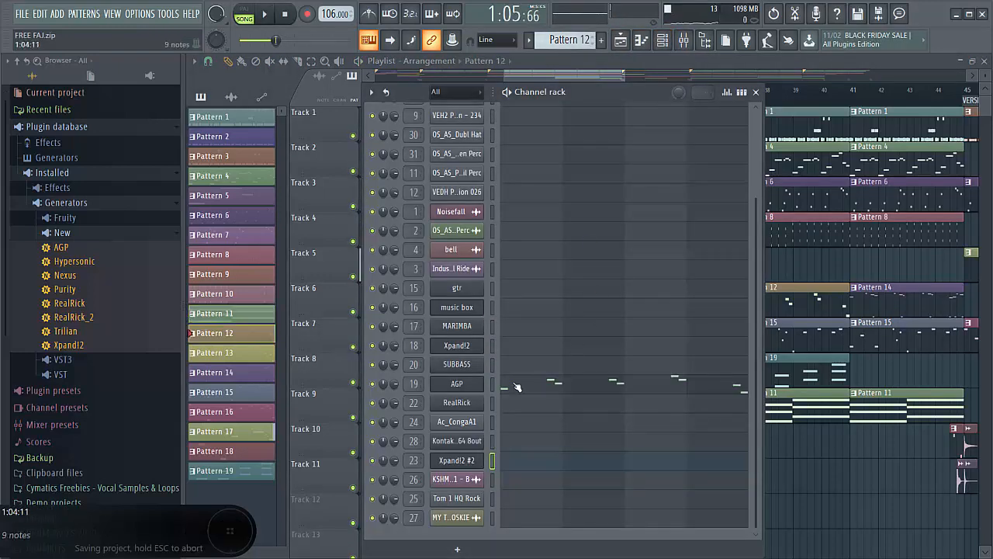
pyautogui.click(517, 387)
pyautogui.scroll(2, 458, 197)
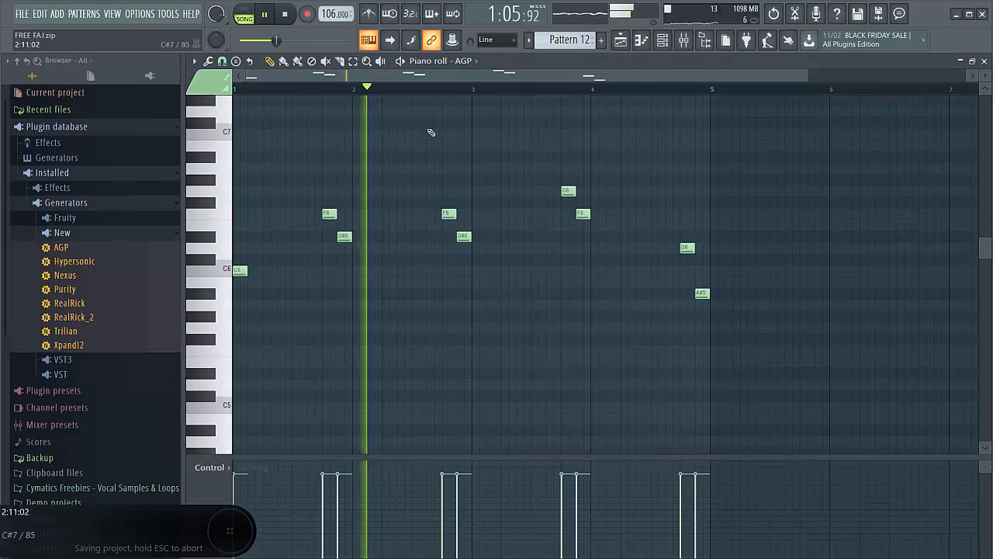
pyautogui.press('space')
pyautogui.click(246, 17)
pyautogui.press('space')
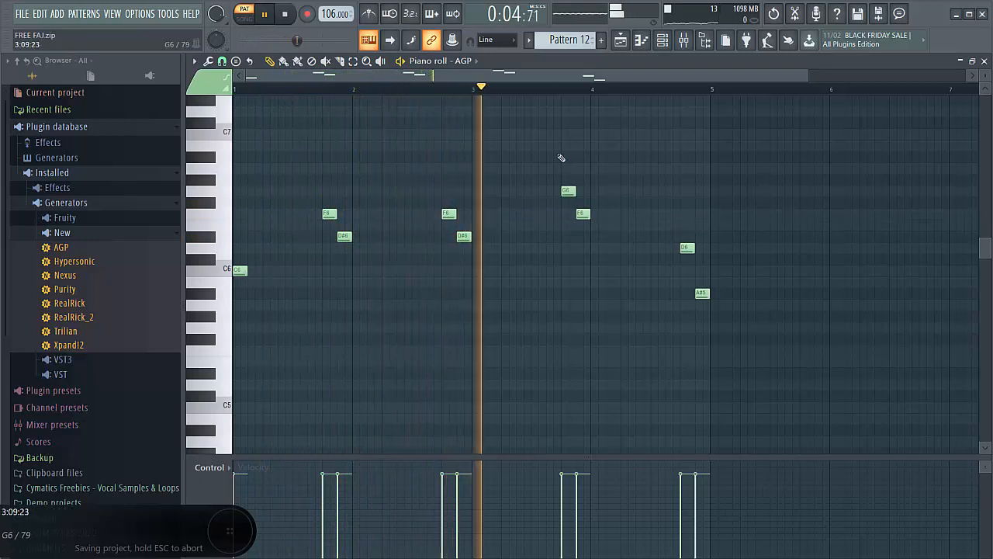
# - Select Pattern 13 and play its AGP notes in the piano roll
pyautogui.click(662, 43)
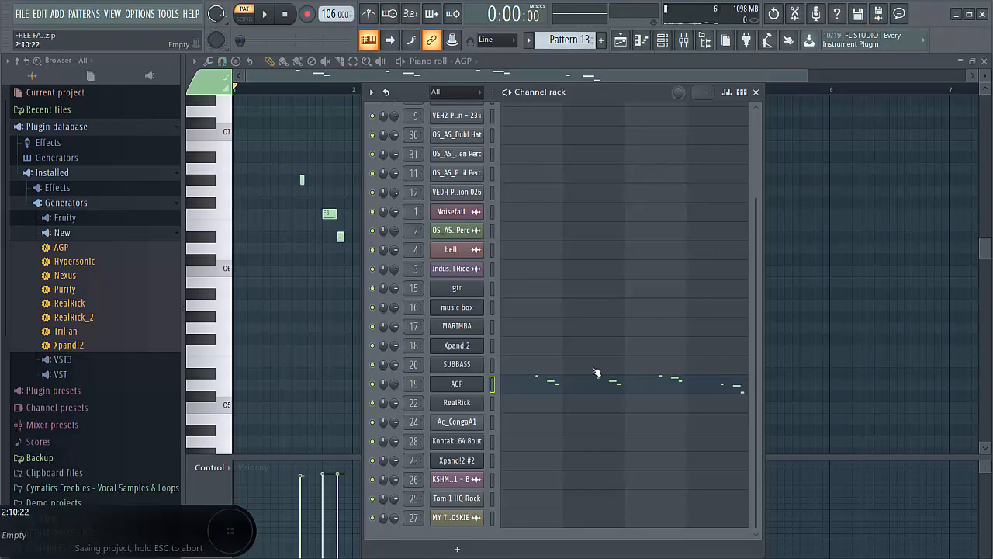
pyautogui.click(573, 387)
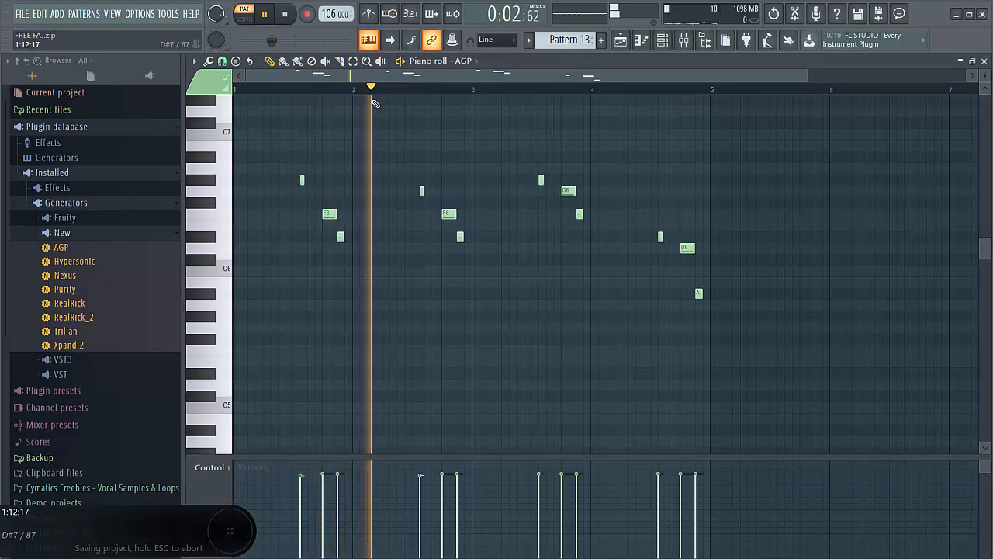
pyautogui.click(665, 40)
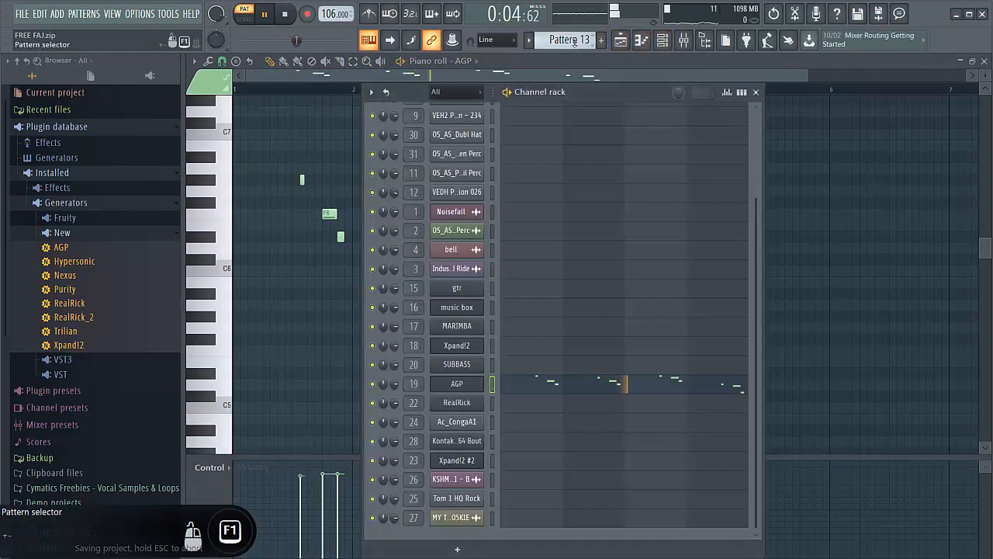
# - Select Pattern 14, play its AGP notes in the piano roll and check the low notes just above C2
pyautogui.click(542, 391)
pyautogui.press('space')
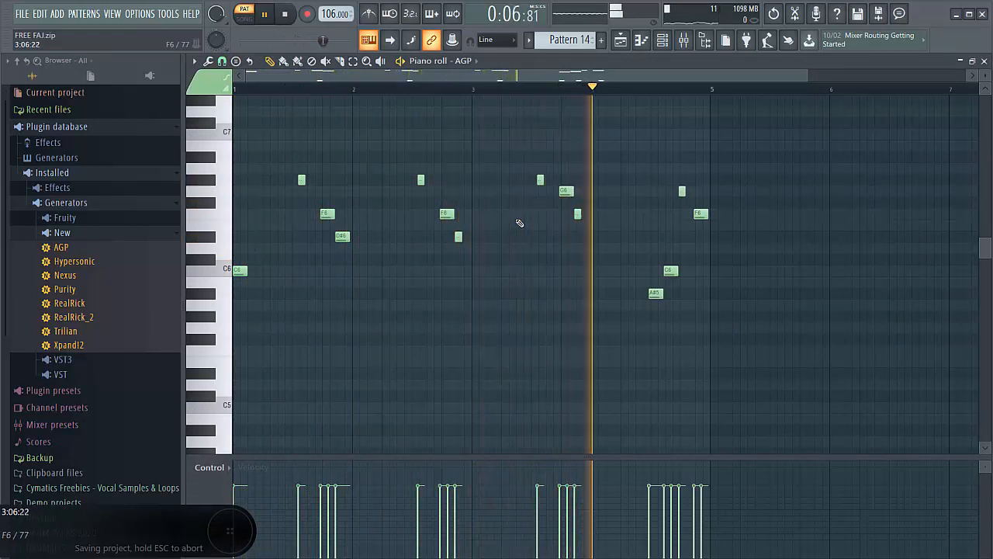
pyautogui.scroll(-10, 544, 271)
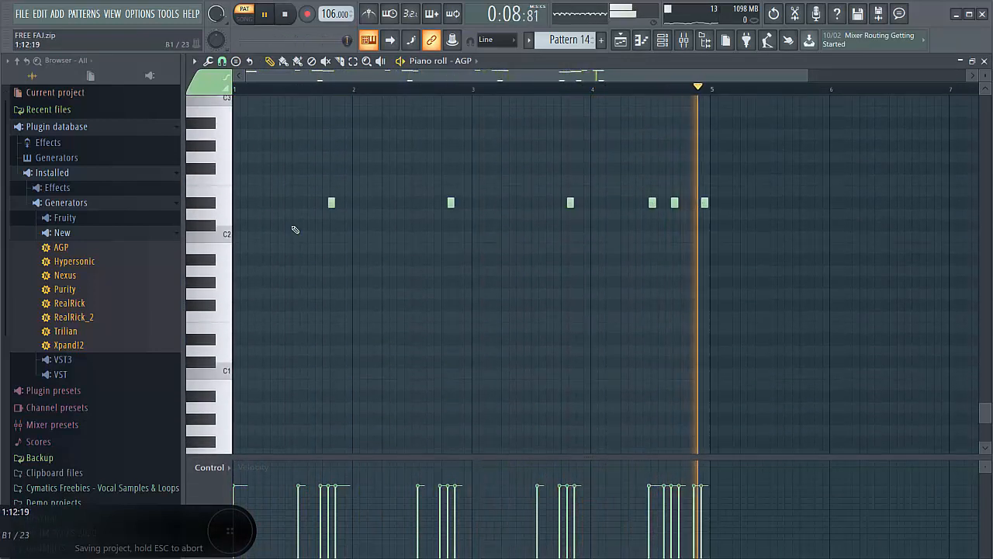
pyautogui.press('F6')
pyautogui.press('space')
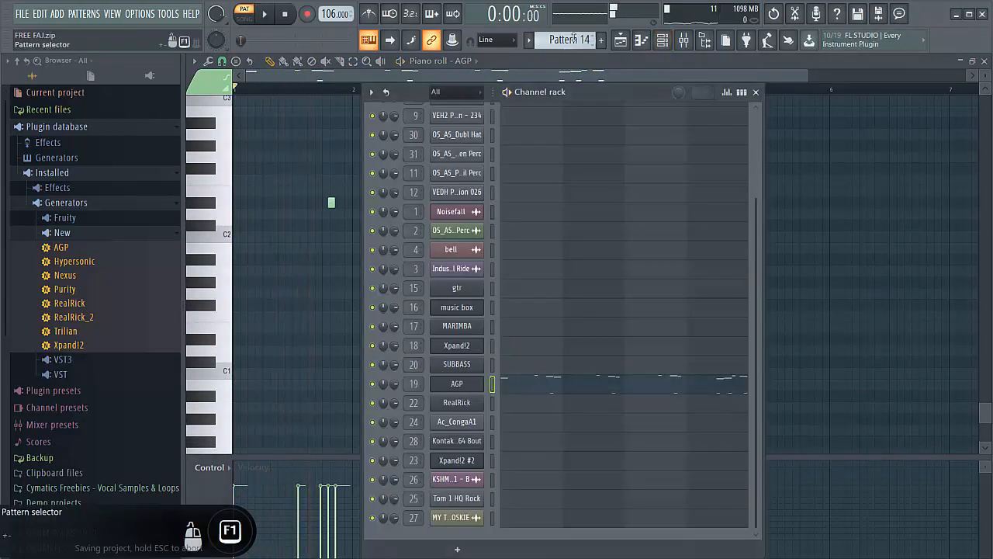
# - Play the SUBBASS notes of Pattern 15 in the piano roll, and select Pattern 16 to view its SUBBASS notes
pyautogui.click(541, 363)
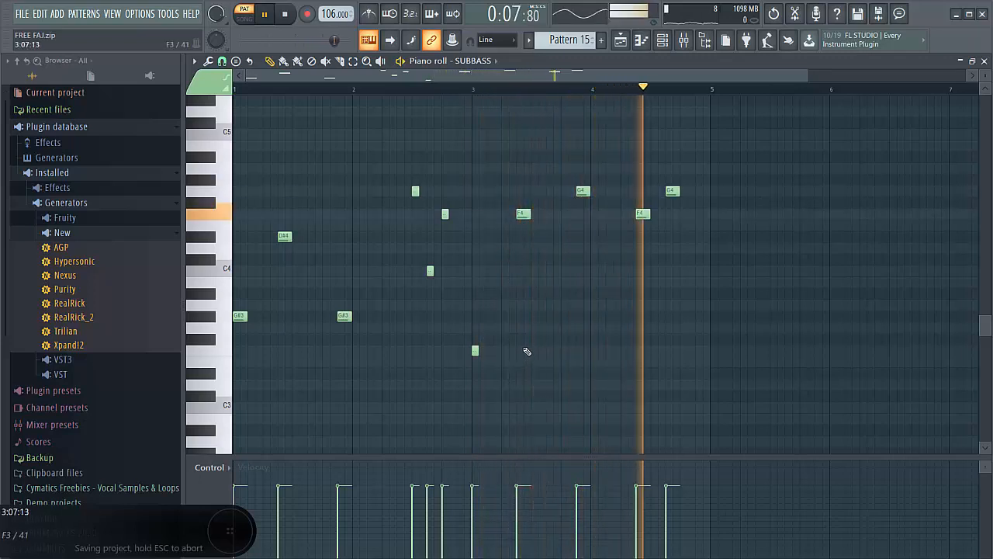
pyautogui.press('space')
pyautogui.scroll(-1, 578, 42)
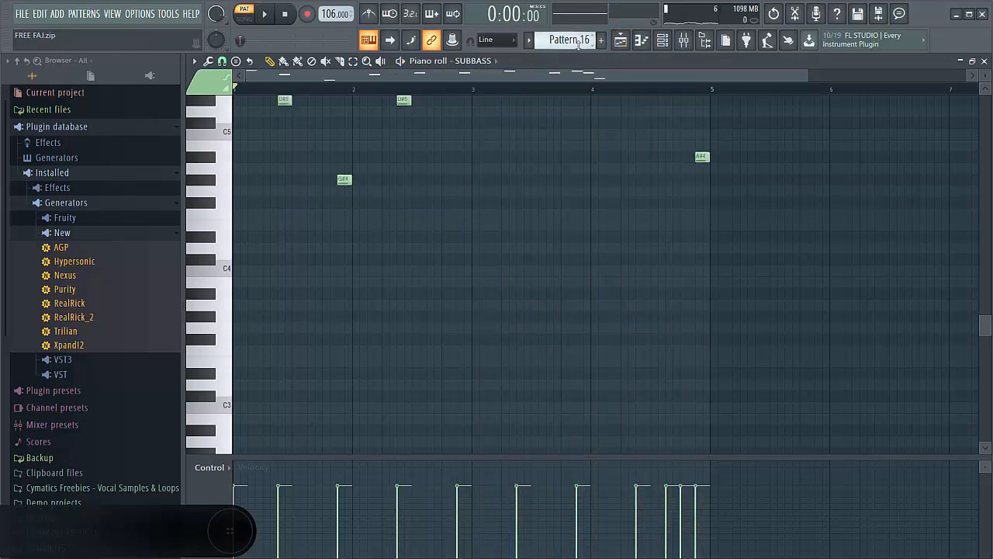
pyautogui.scroll(3, 564, 197)
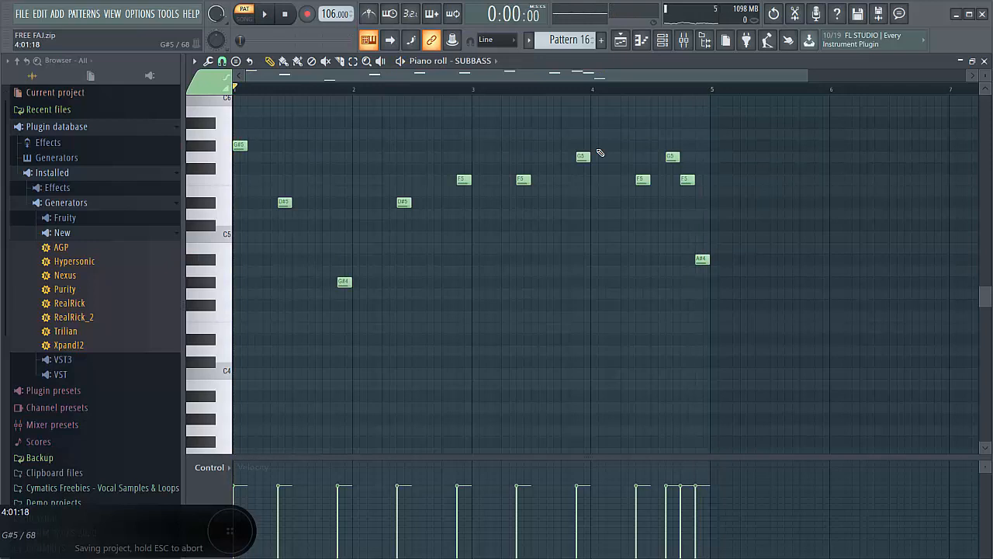
# - Select Pattern 17 and open its RealRick notes in the piano roll
pyautogui.scroll(-1, 574, 40)
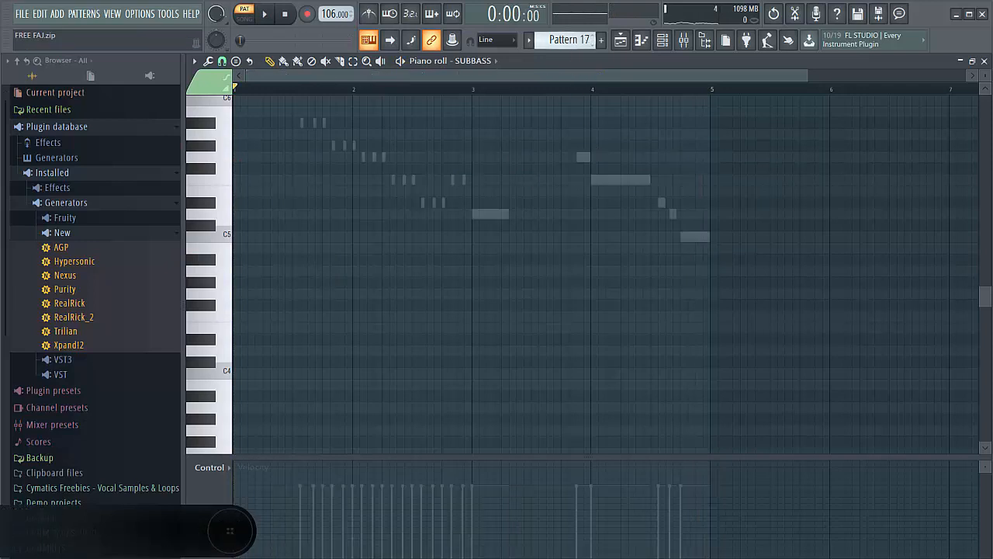
pyautogui.click(663, 41)
pyautogui.click(522, 410)
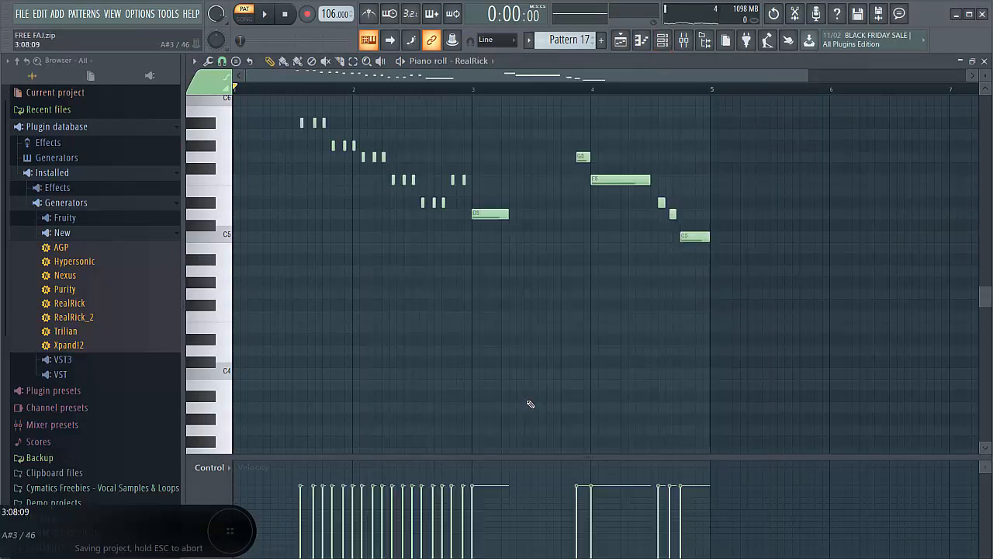
# - Play the arrangement around the verse at bar 45 in the playlist, and play Pattern 17's RealRick notes in pattern mode
pyautogui.click(622, 41)
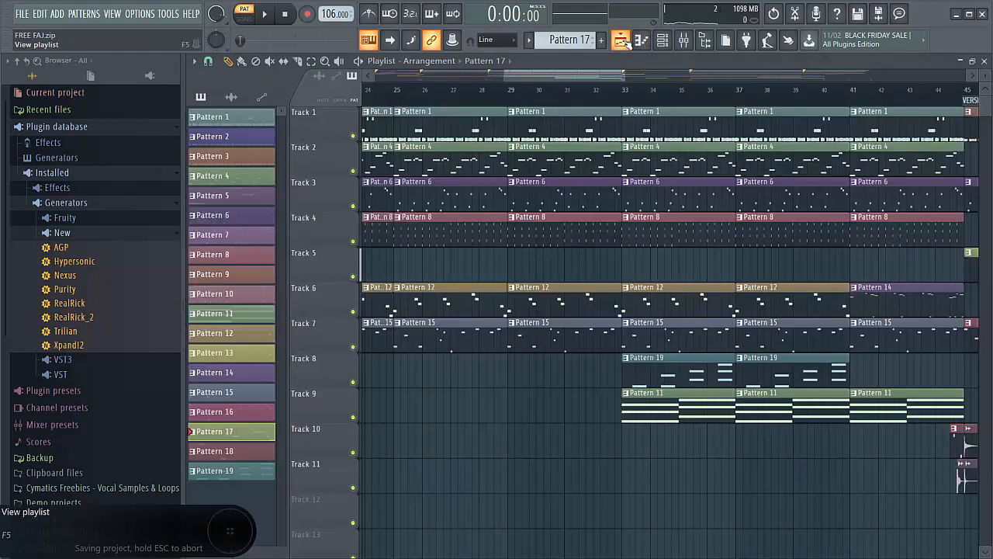
pyautogui.click(590, 73)
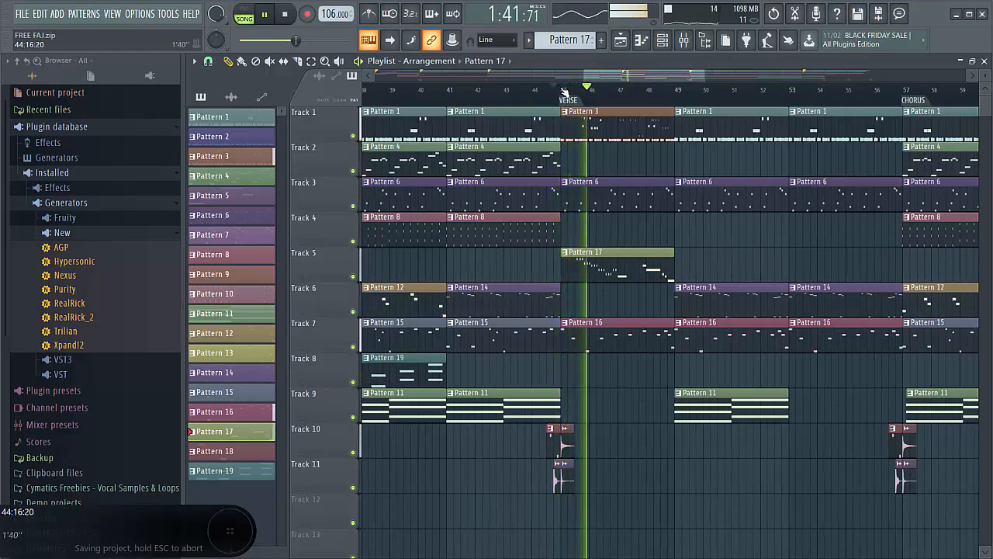
pyautogui.doubleClick(619, 265)
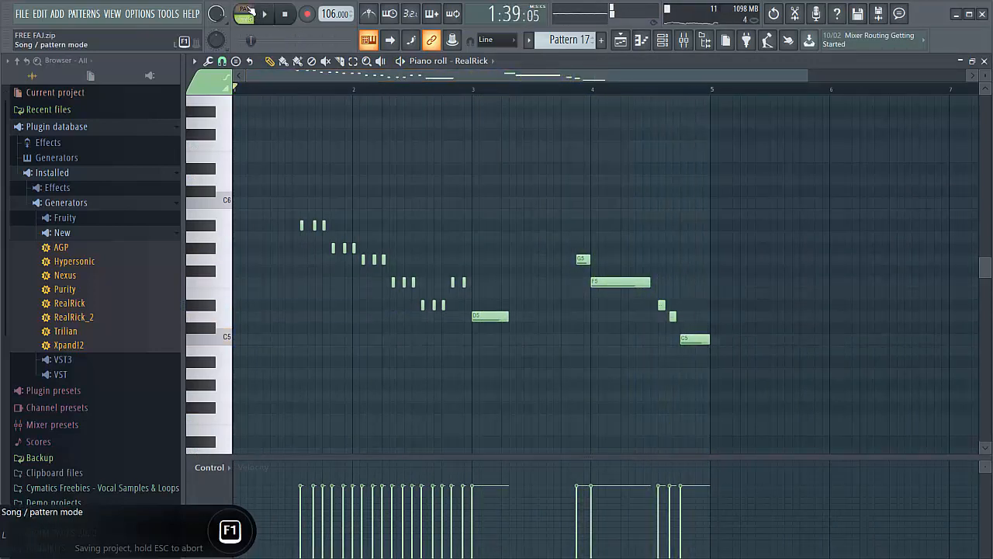
pyautogui.press('space')
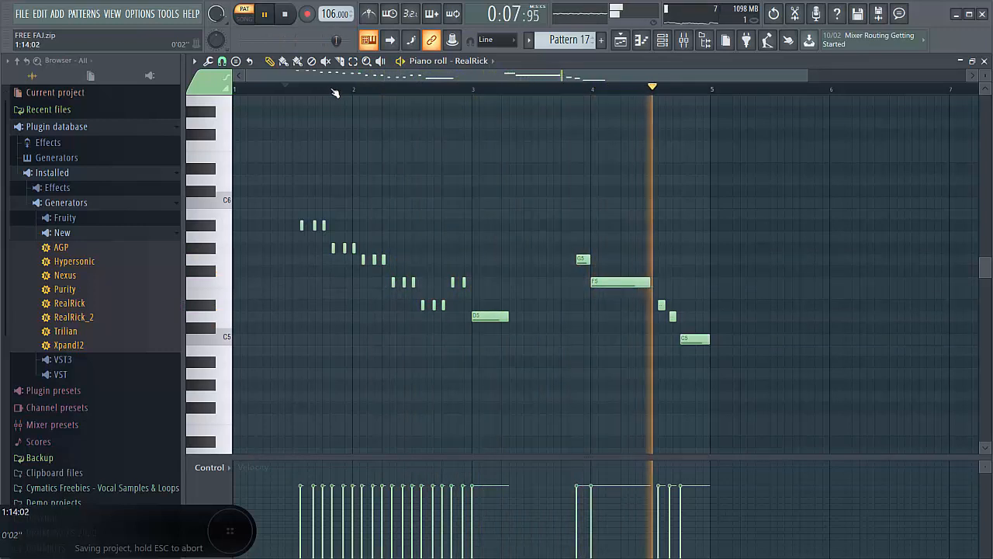
pyautogui.press('space')
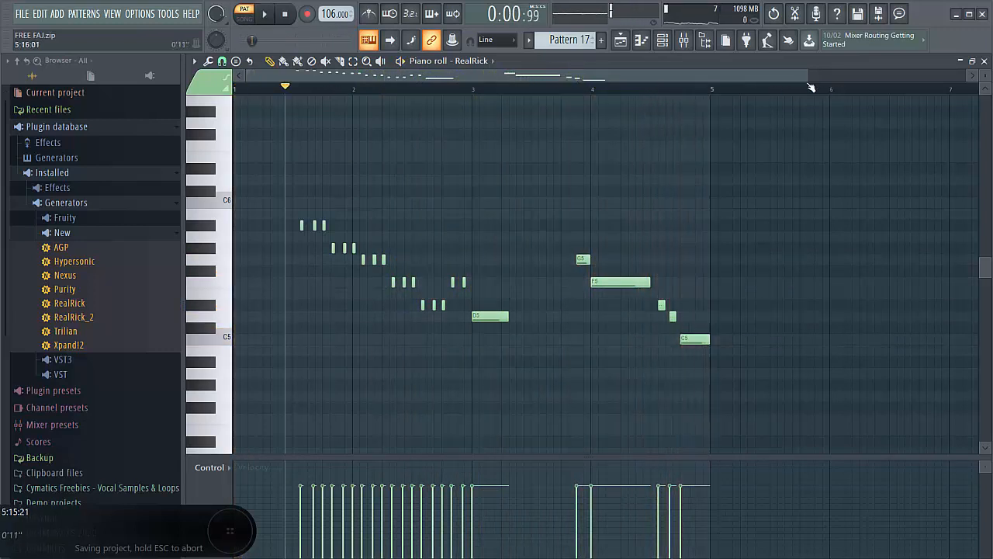
# - Try the 1/6 beat, (none) and Line snap settings on the first RealRick notes and set the piano roll snap to Main
pyautogui.moveTo(783, 82); pyautogui.dragTo(339, 88)
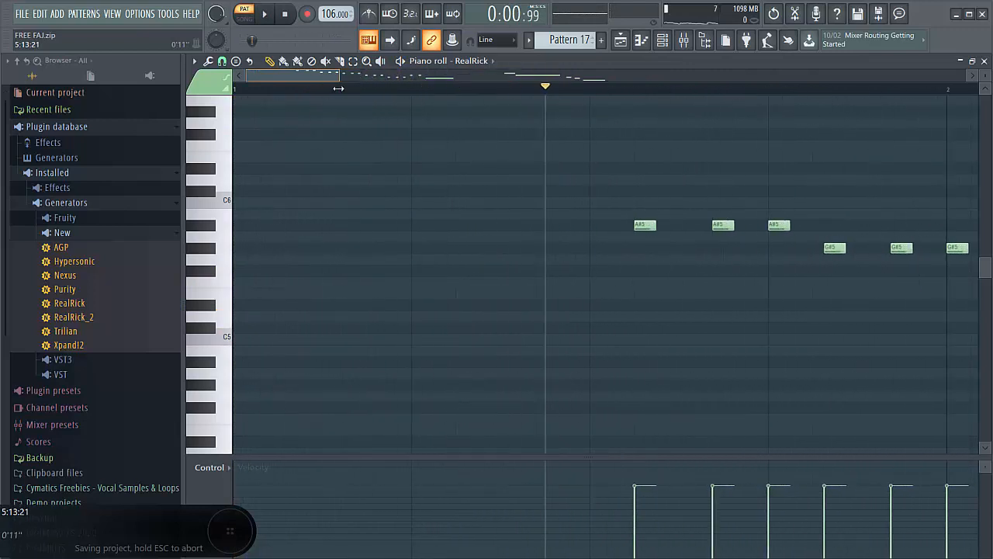
pyautogui.moveTo(336, 80); pyautogui.dragTo(353, 75)
pyautogui.click(224, 64)
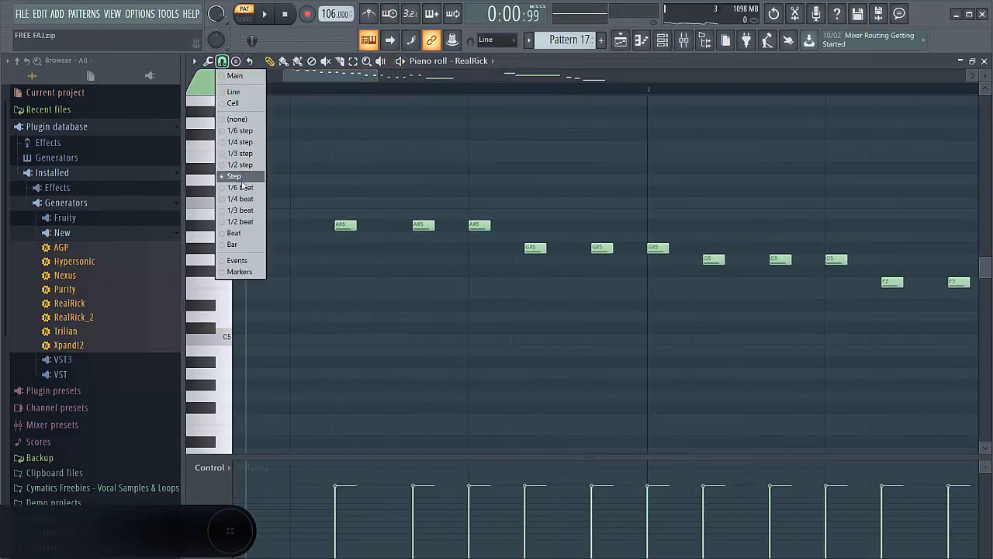
pyautogui.click(243, 188)
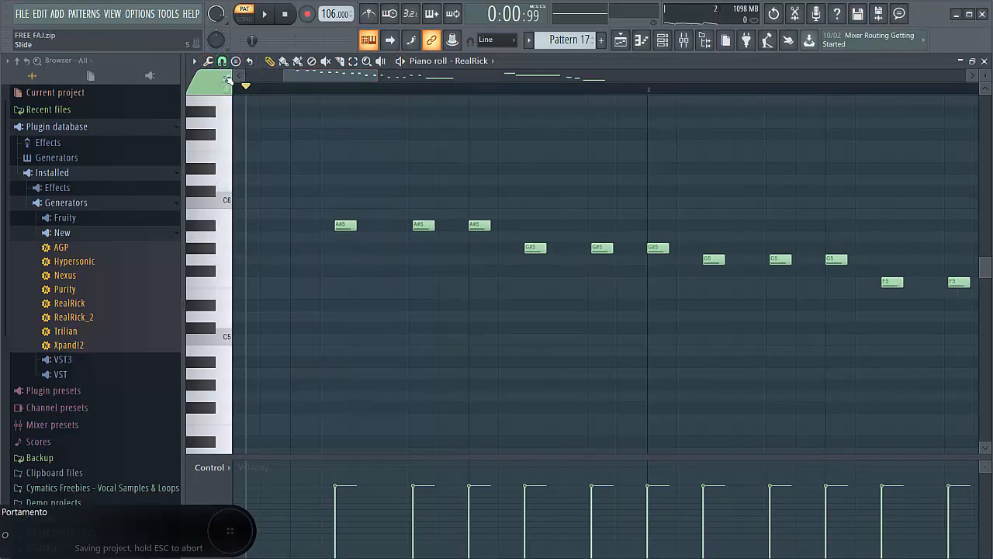
pyautogui.click(223, 62)
pyautogui.click(244, 119)
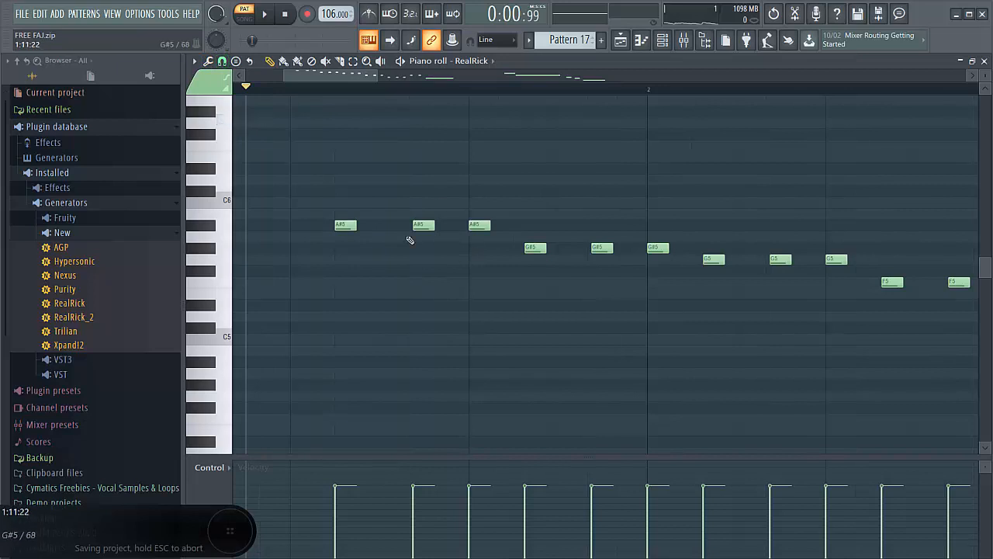
pyautogui.click(222, 61)
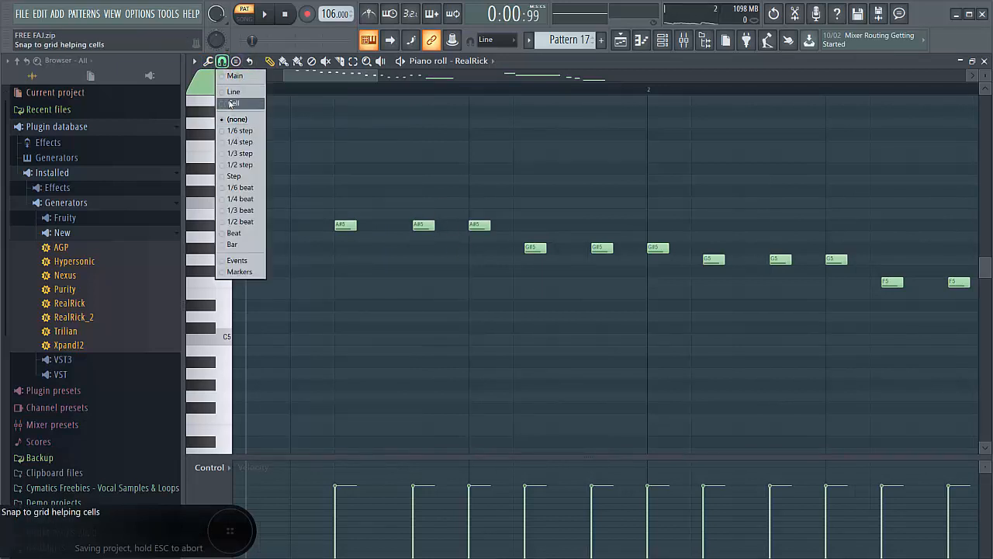
pyautogui.click(242, 93)
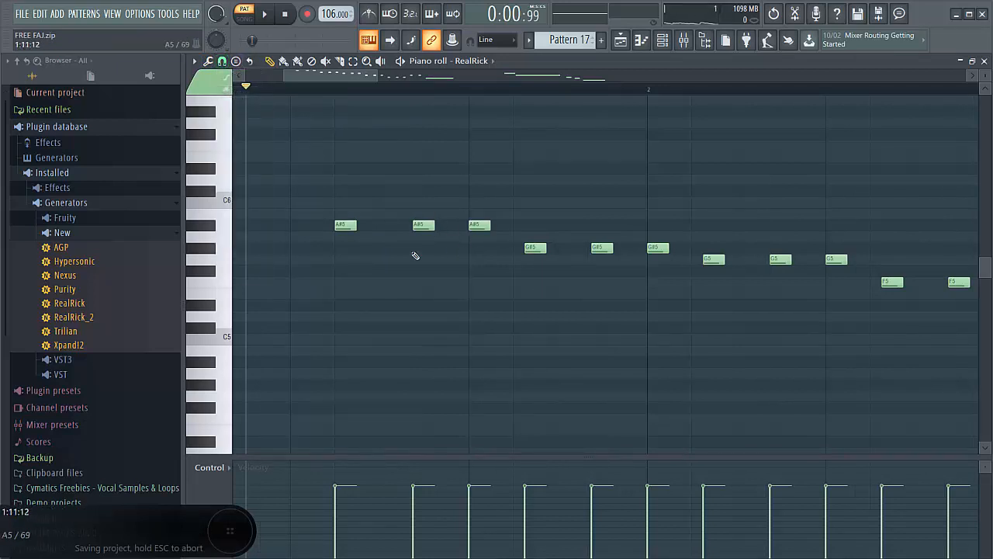
pyautogui.click(222, 62)
pyautogui.click(235, 82)
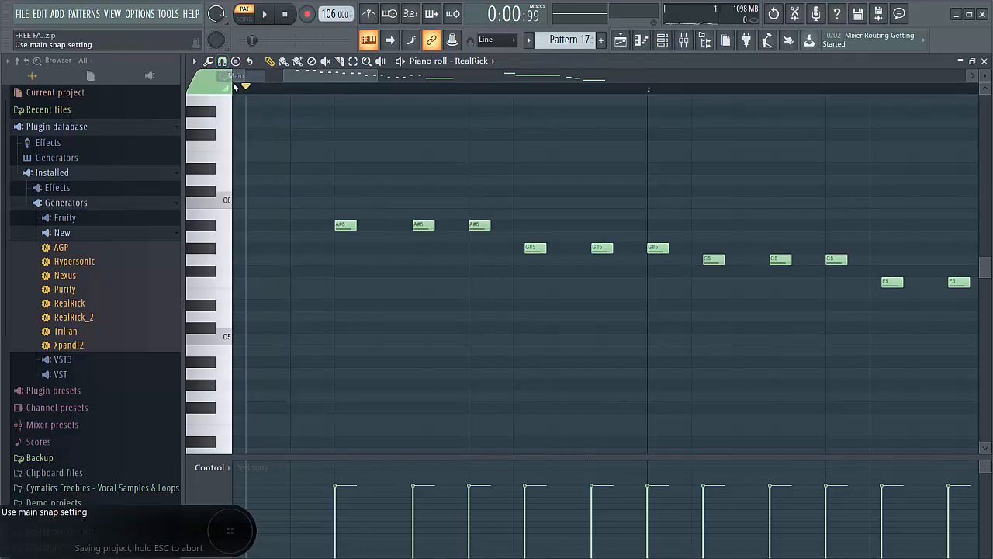
# - Select Pattern 18 and play its Tom 1 HQ Rock notes in the piano roll
pyautogui.click(663, 40)
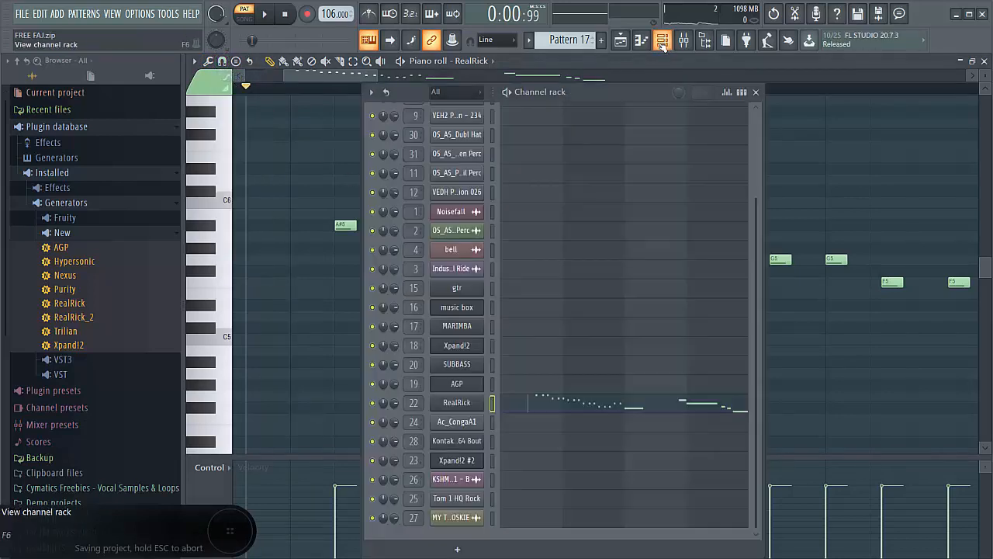
pyautogui.scroll(-1, 576, 44)
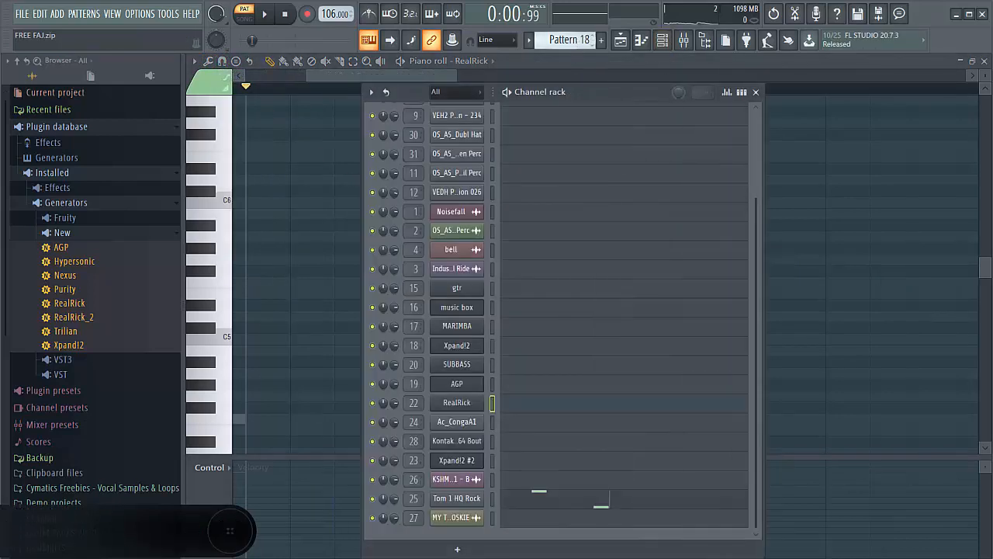
pyautogui.hotkey('ctrl', 's')
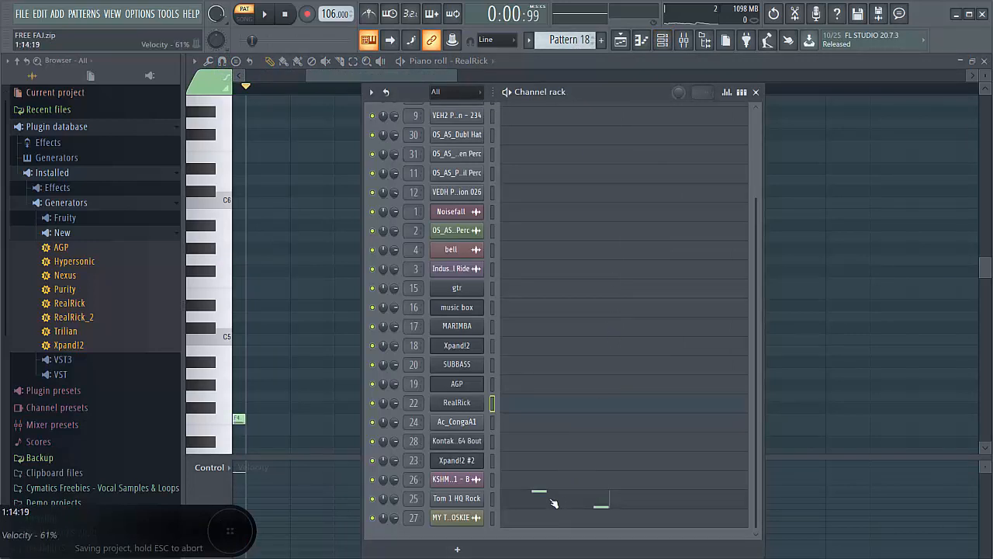
pyautogui.click(554, 503)
pyautogui.scroll(2, 468, 337)
pyautogui.moveTo(330, 76); pyautogui.dragTo(268, 76)
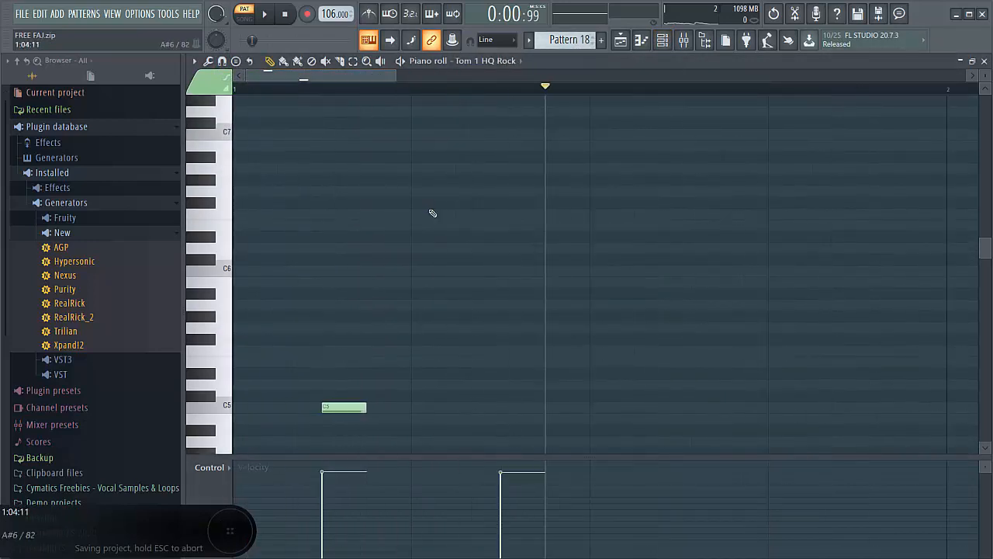
pyautogui.scroll(-4, 430, 215)
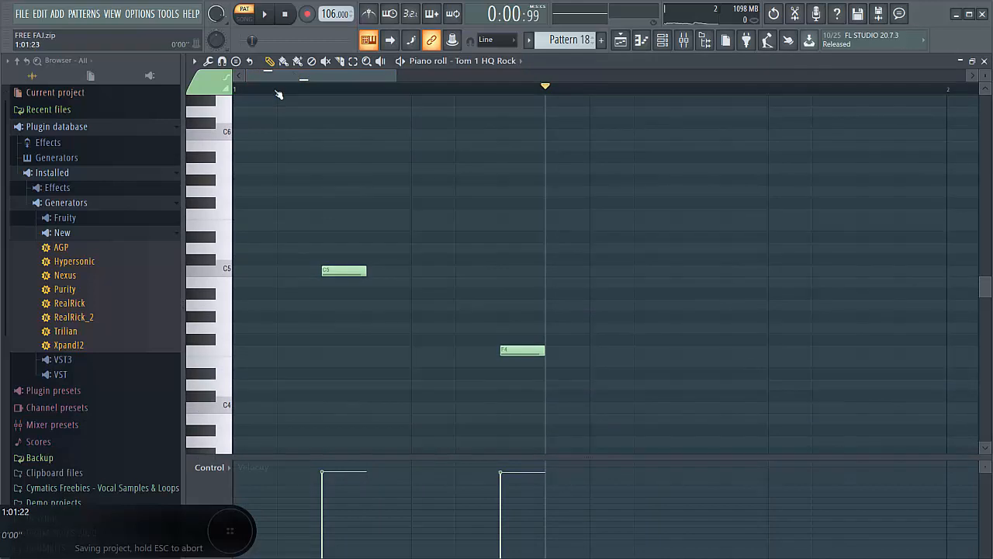
pyautogui.press('space')
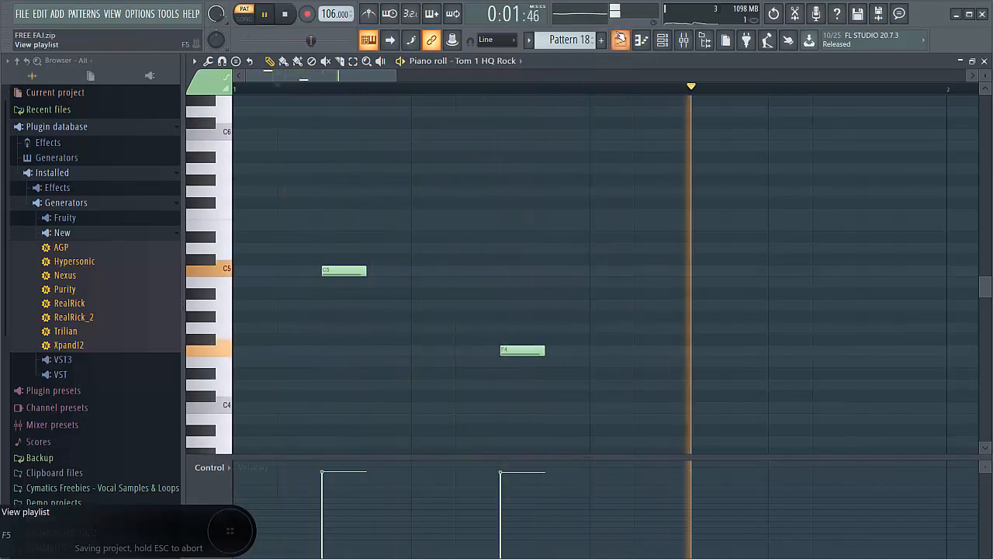
pyautogui.press('space')
# - Play the arrangement in song mode from about bar 44, leading into the verse, in the playlist
pyautogui.press('F5')
pyautogui.click(537, 91)
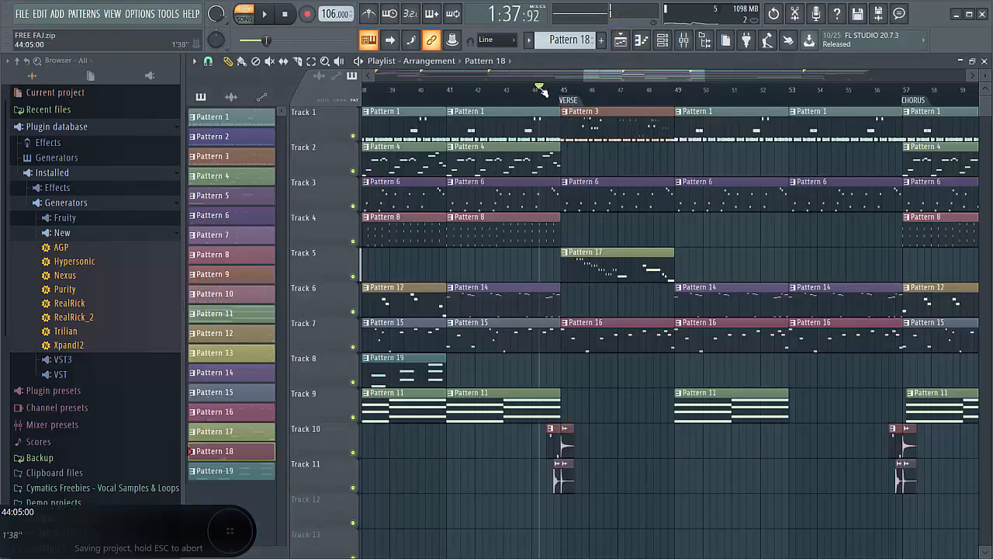
pyautogui.press('space')
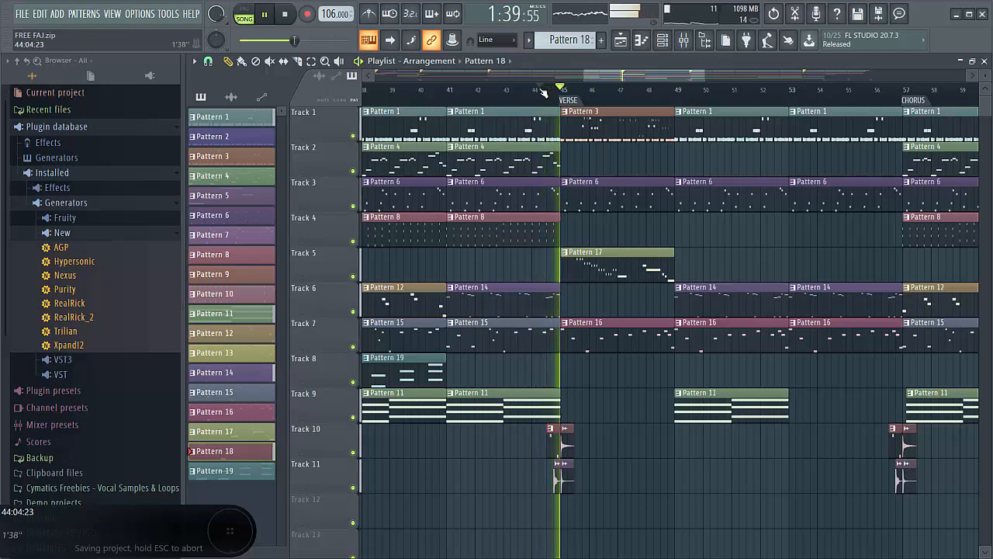
# - Select Pattern 19 and play its Kontakt 5 notes in the piano roll in pattern mode
pyautogui.click(661, 44)
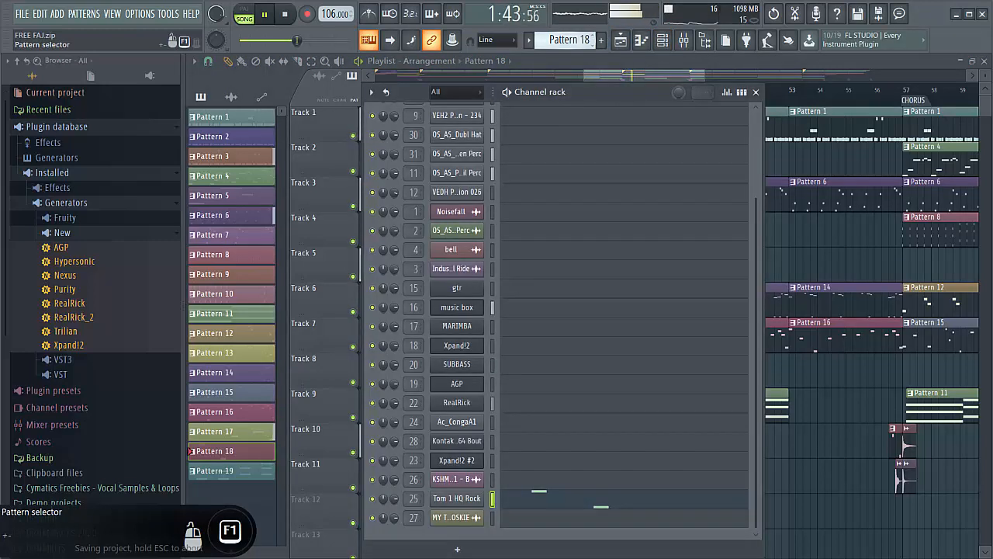
pyautogui.scroll(-1, 570, 39)
pyautogui.press('space')
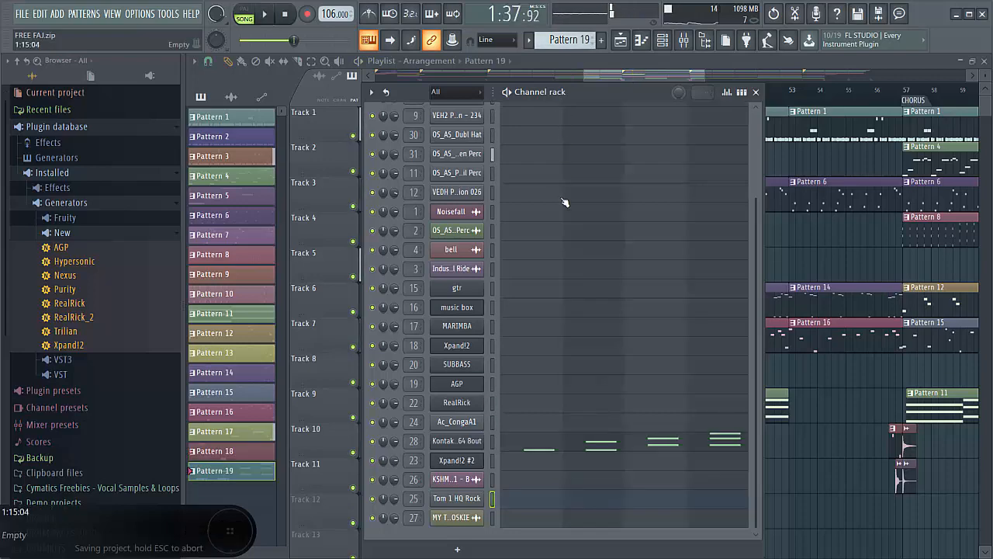
pyautogui.click(540, 444)
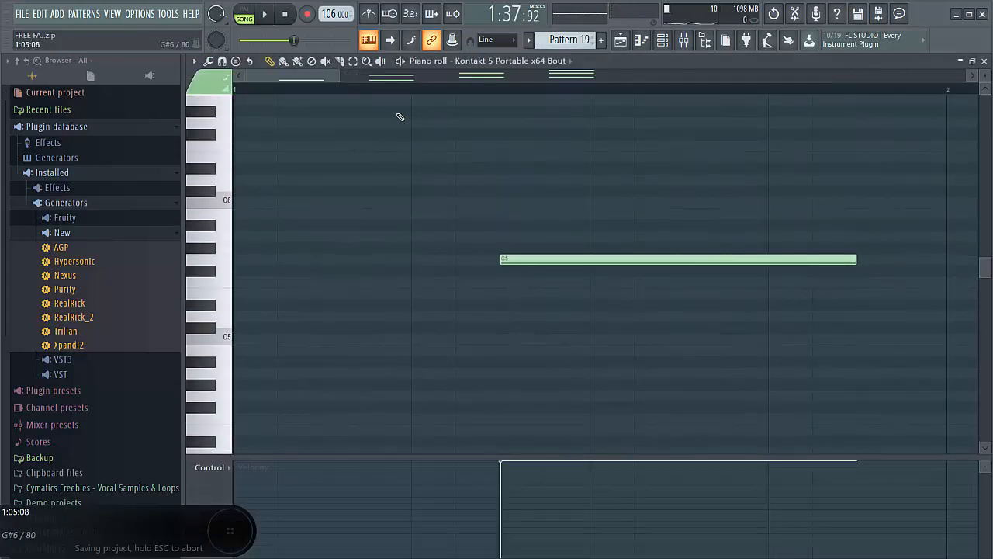
pyautogui.moveTo(336, 73); pyautogui.dragTo(789, 82)
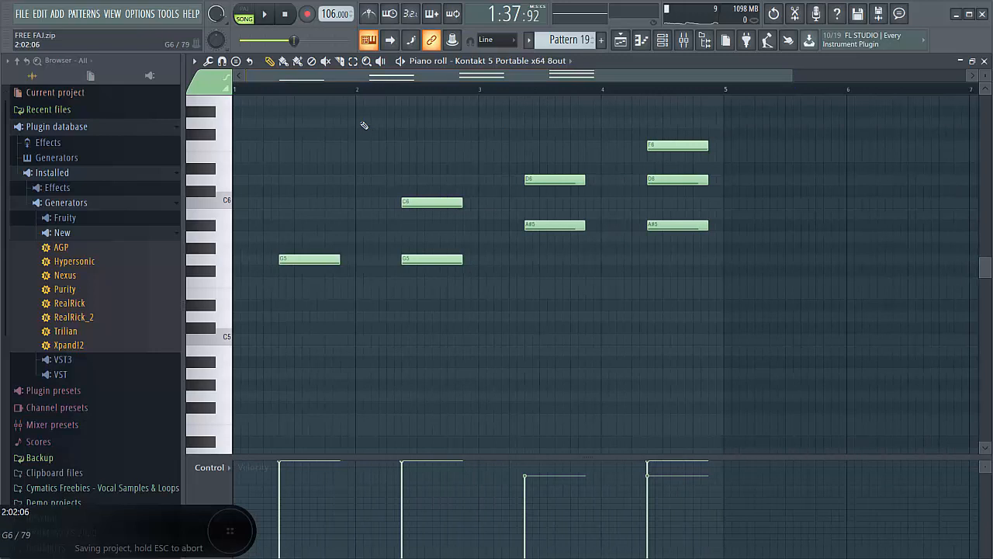
pyautogui.click(264, 14)
pyautogui.press('space')
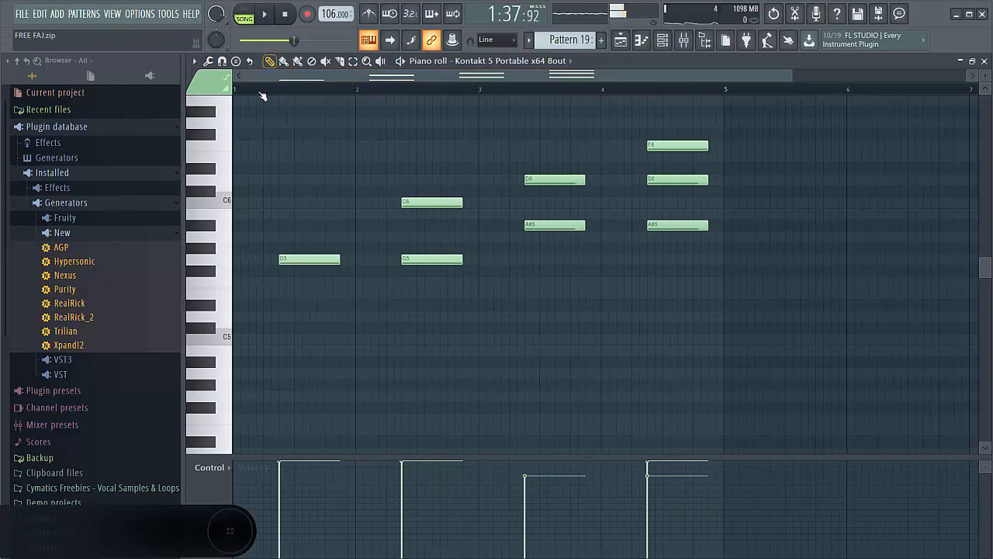
pyautogui.click(244, 13)
pyautogui.press('space')
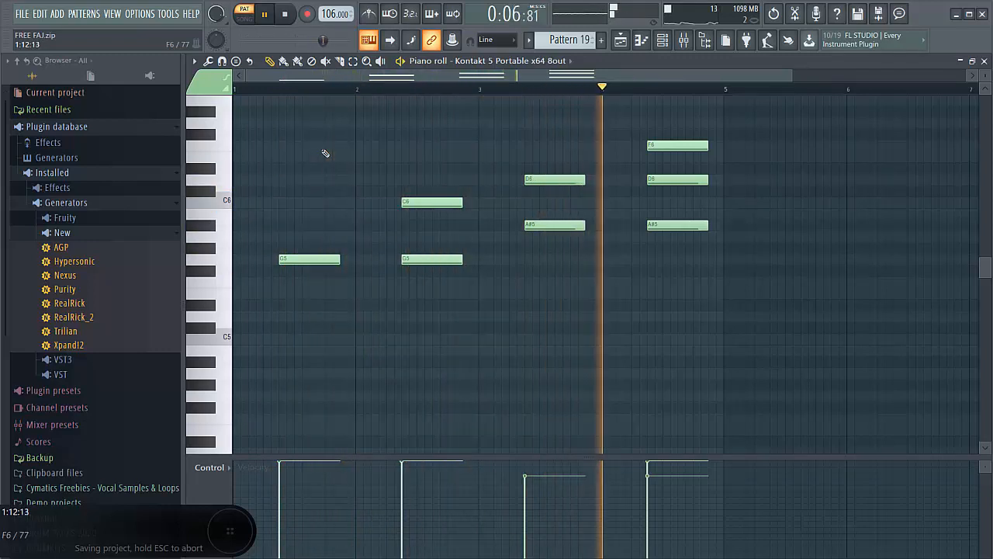
pyautogui.press('space')
# - Check the channel rack contents of Pattern 20 and the patterns after it, up to Pattern 43
pyautogui.click(661, 45)
pyautogui.click(602, 40)
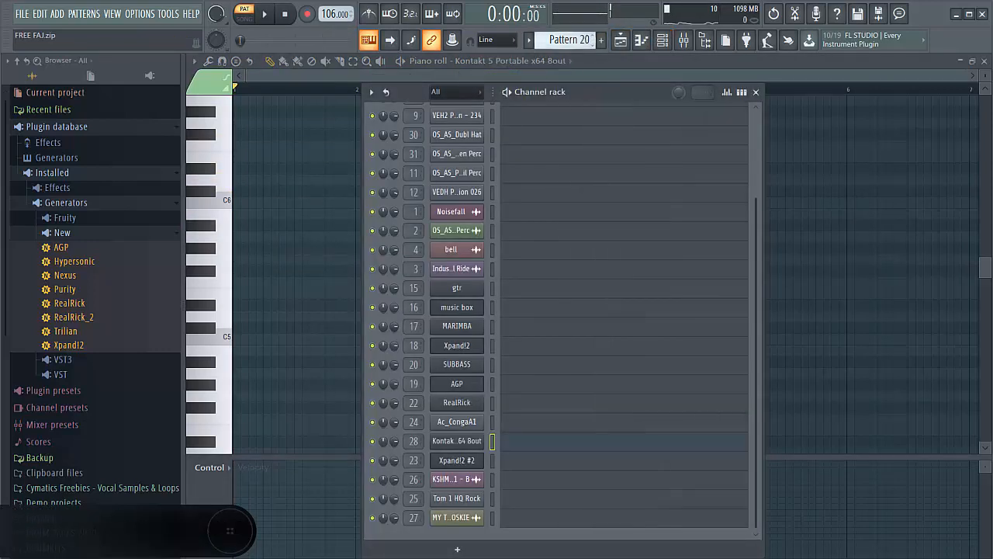
pyautogui.hotkey('ctrl', 's')
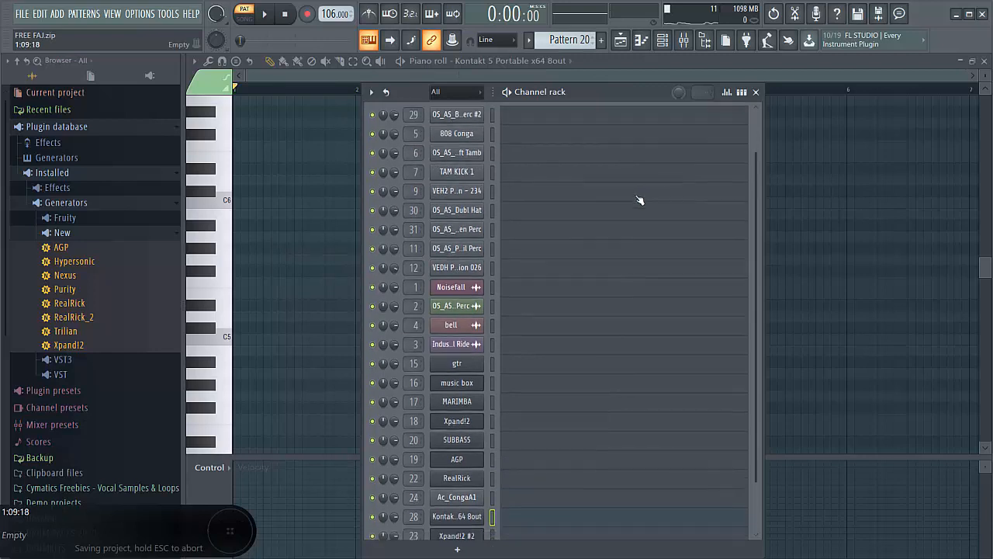
pyautogui.scroll(3, 574, 40)
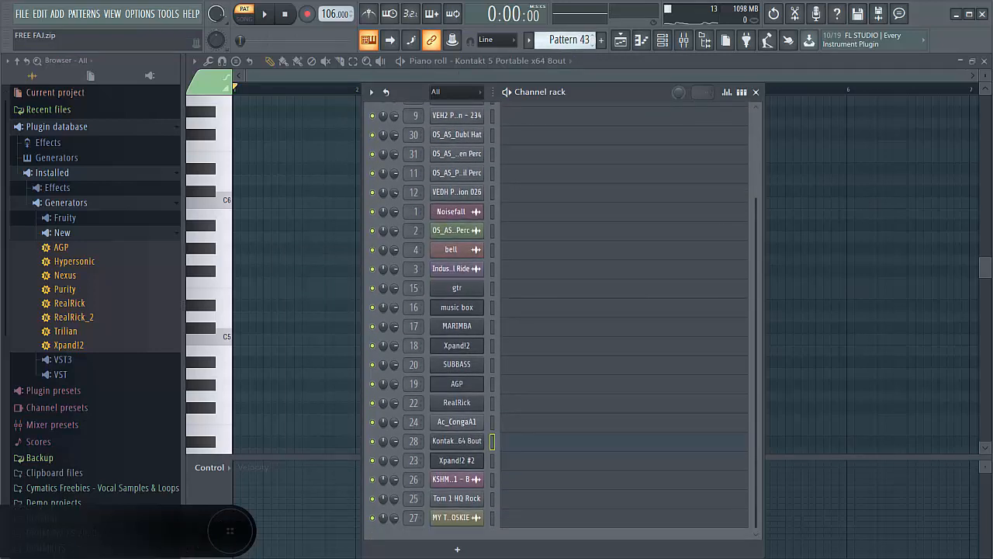
# - Return to Pattern 1 and open the mixer
pyautogui.moveTo(576, 40); pyautogui.dragTo(575, 140)
pyautogui.click(684, 41)
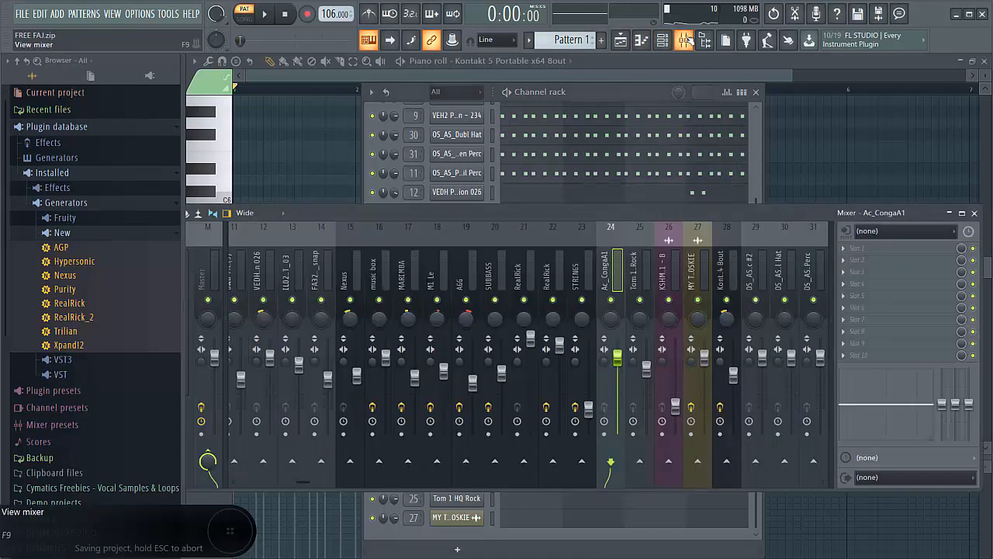
# - Review the levels across the mixer's insert tracks and select the Master track to inspect its effect chain
pyautogui.scroll(4, 402, 286)
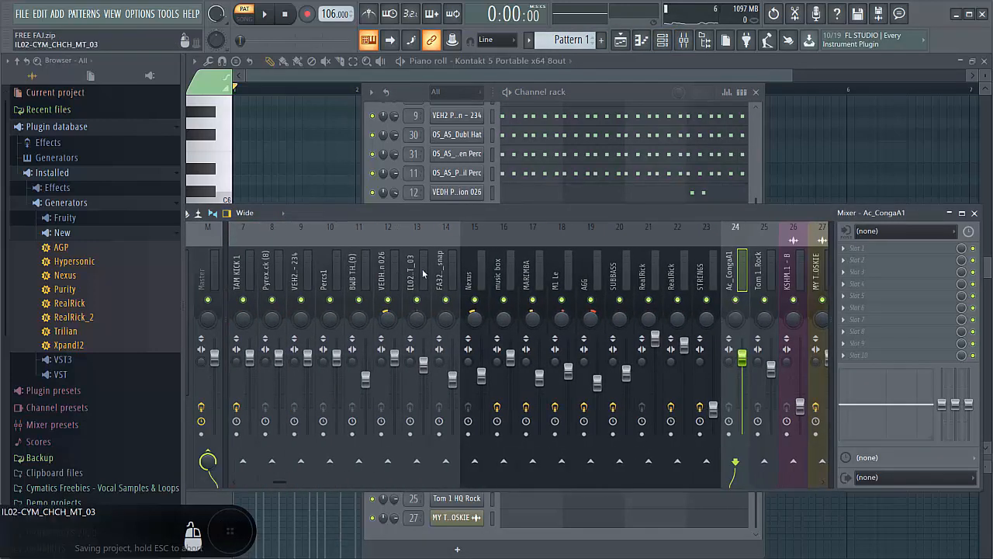
pyautogui.scroll(-15, 423, 269)
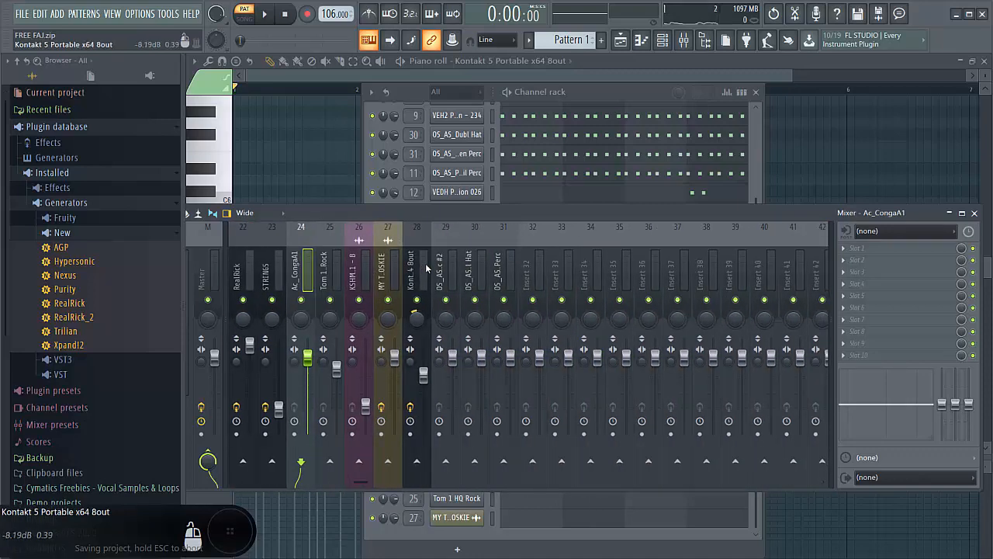
pyautogui.scroll(14, 426, 264)
pyautogui.scroll(7, 426, 264)
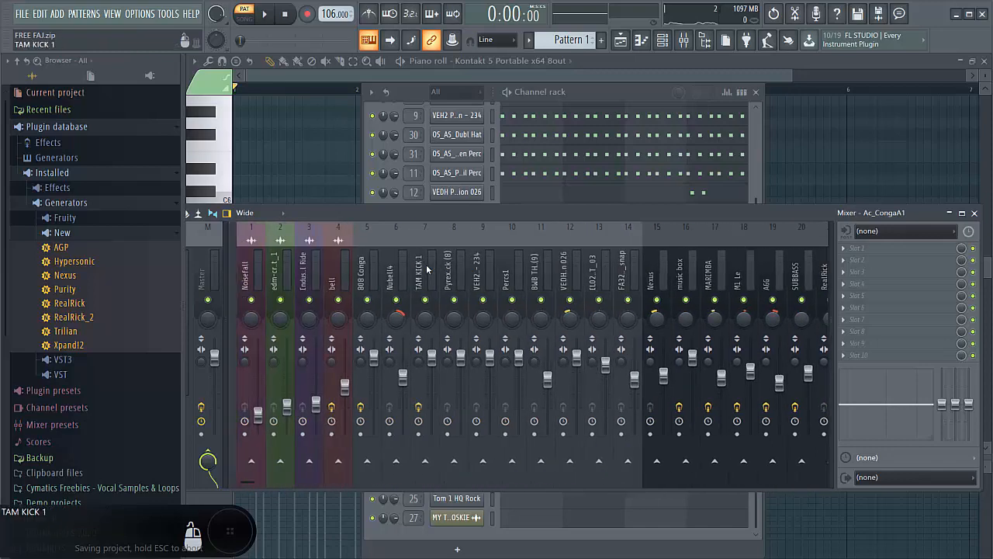
pyautogui.click(219, 268)
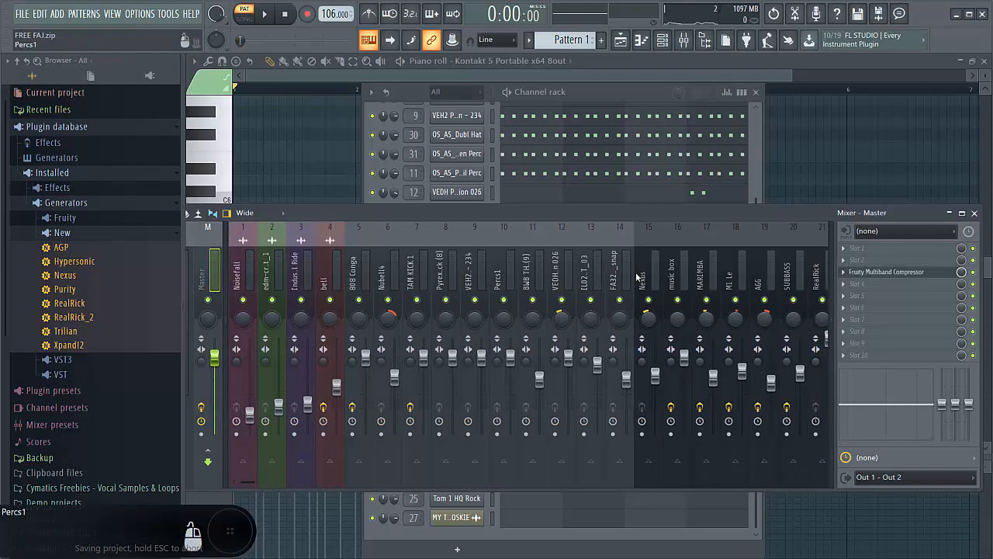
# - Play the arrangement in song mode from the second verse at bar 45 with the whole song fitted in the playlist
pyautogui.click(620, 42)
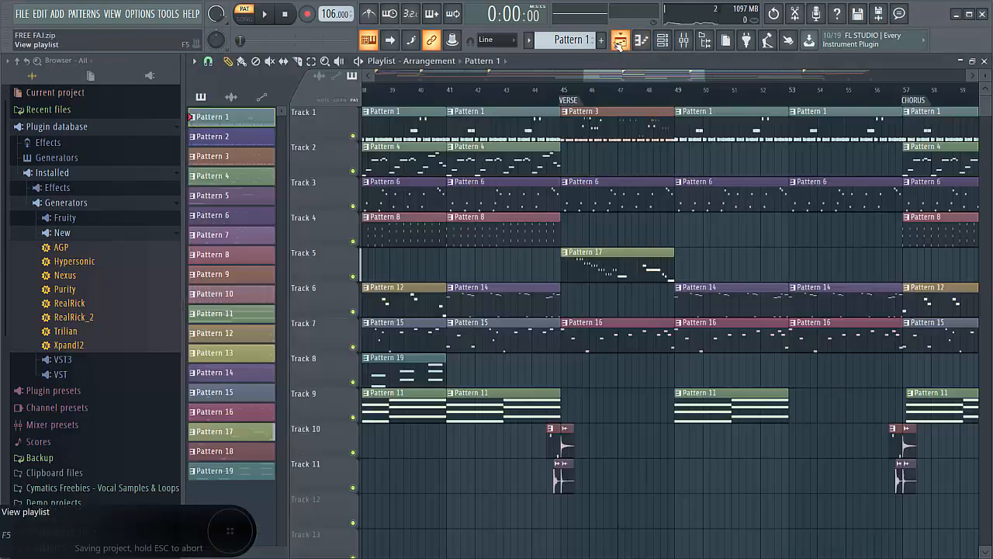
pyautogui.click(563, 92)
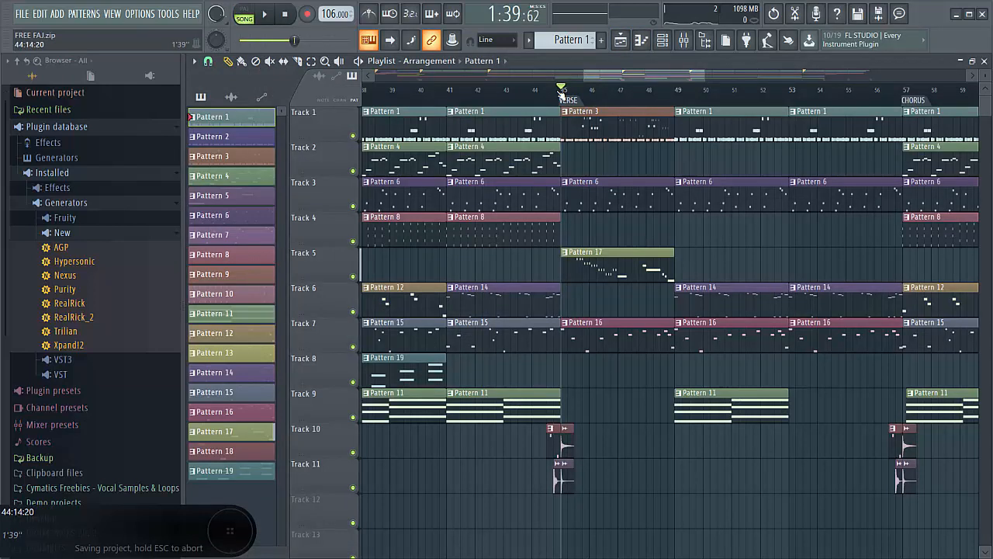
pyautogui.press('space')
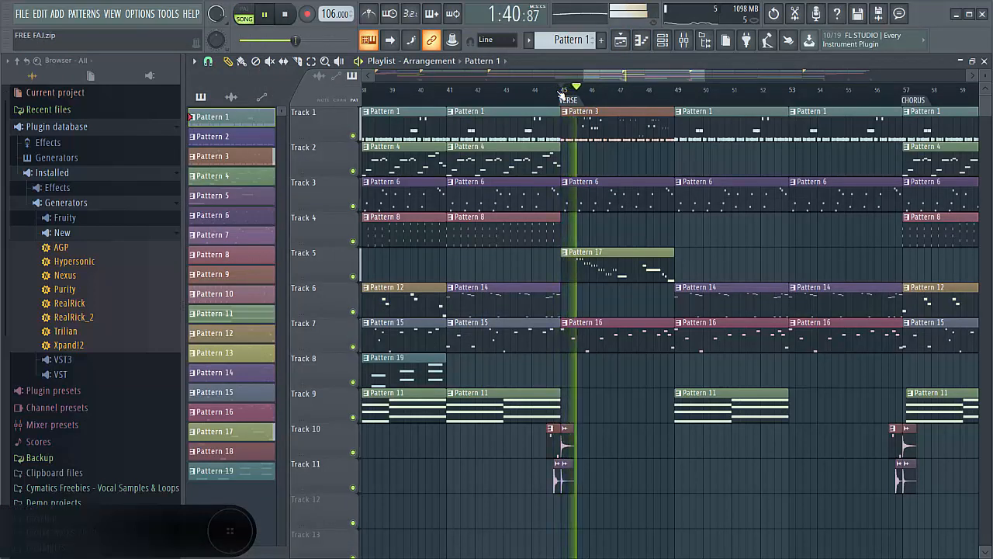
pyautogui.moveTo(702, 74); pyautogui.dragTo(838, 74)
pyautogui.moveTo(584, 74); pyautogui.dragTo(277, 75)
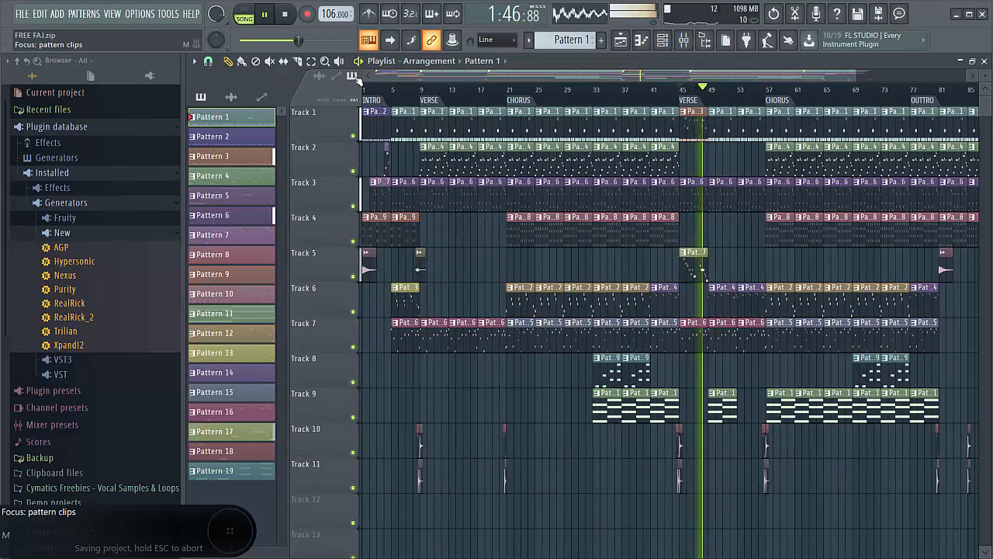